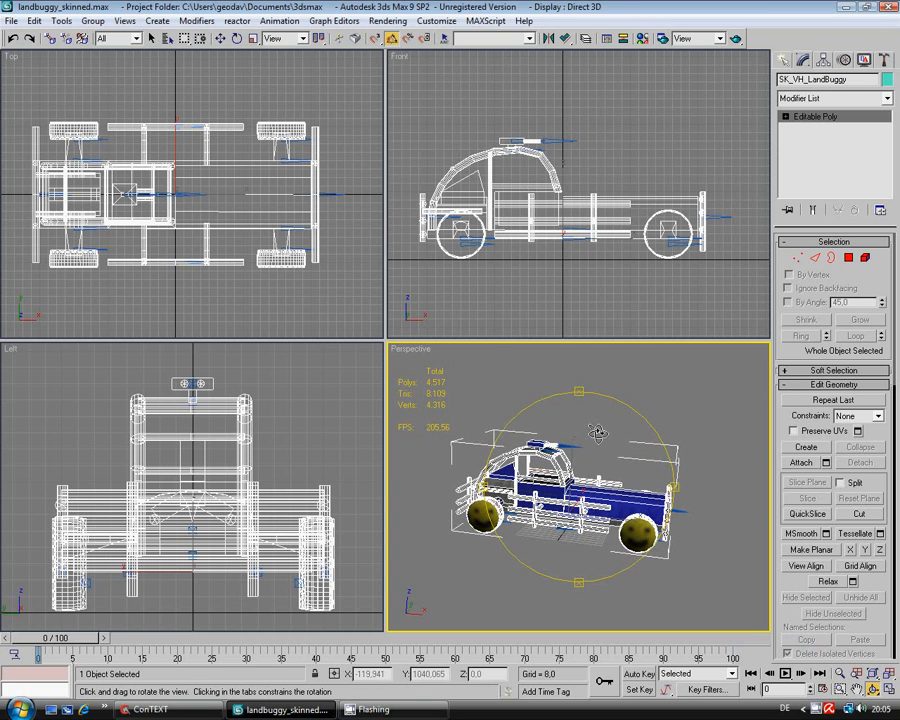
mouse_move(597, 432)
mouse_down()
mouse_move(540, 434)
mouse_move(595, 436)
mouse_move(565, 426)
mouse_move(578, 462)
mouse_move(606, 487)
mouse_move(589, 428)
mouse_move(595, 432)
mouse_up()
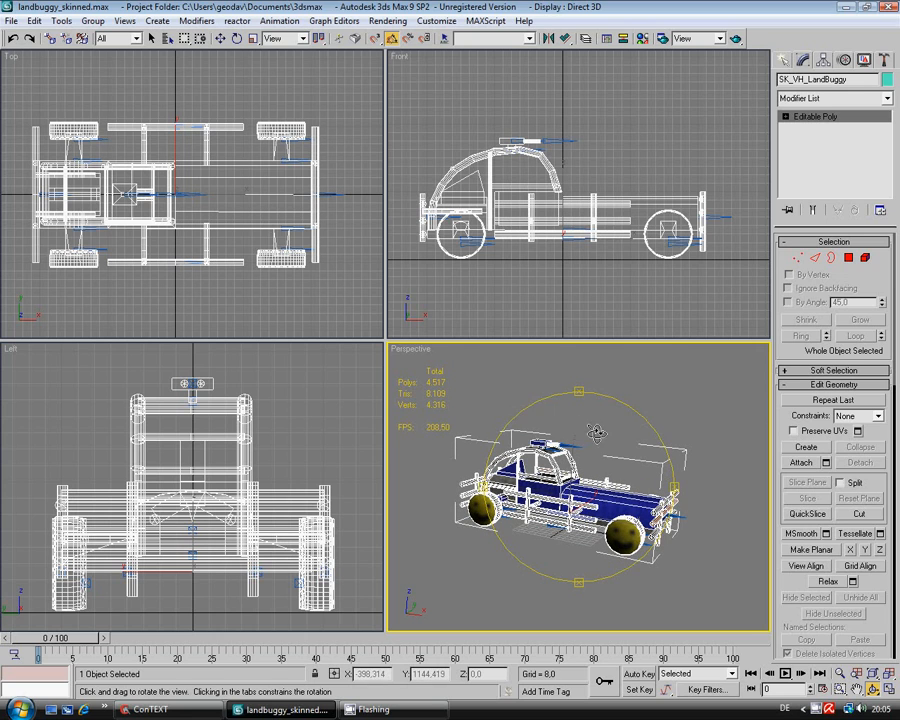
right_click(640, 438)
right_click(657, 440)
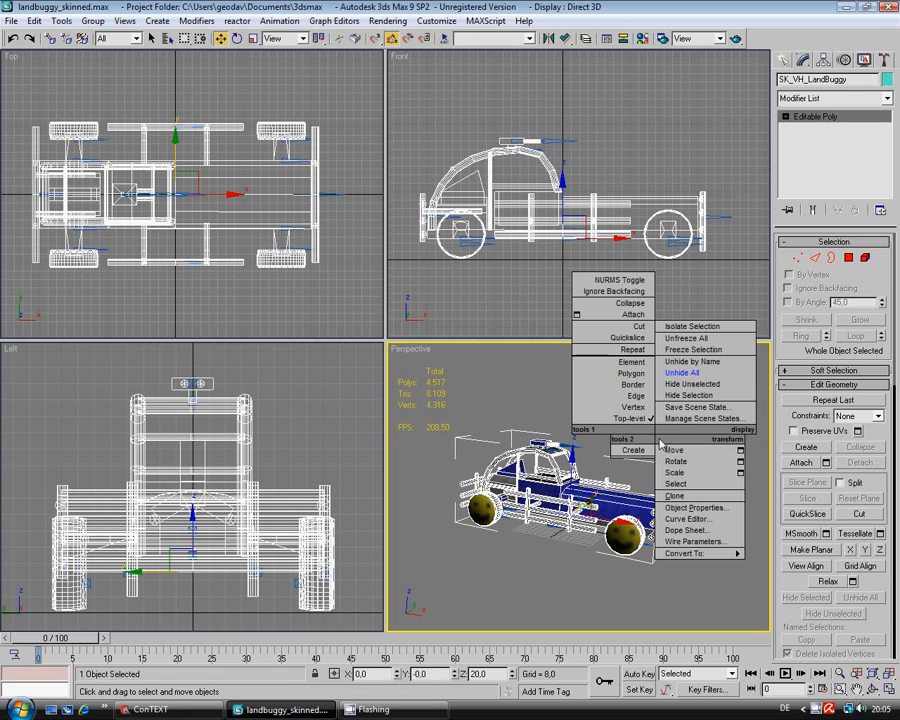
click(684, 388)
right_click(680, 428)
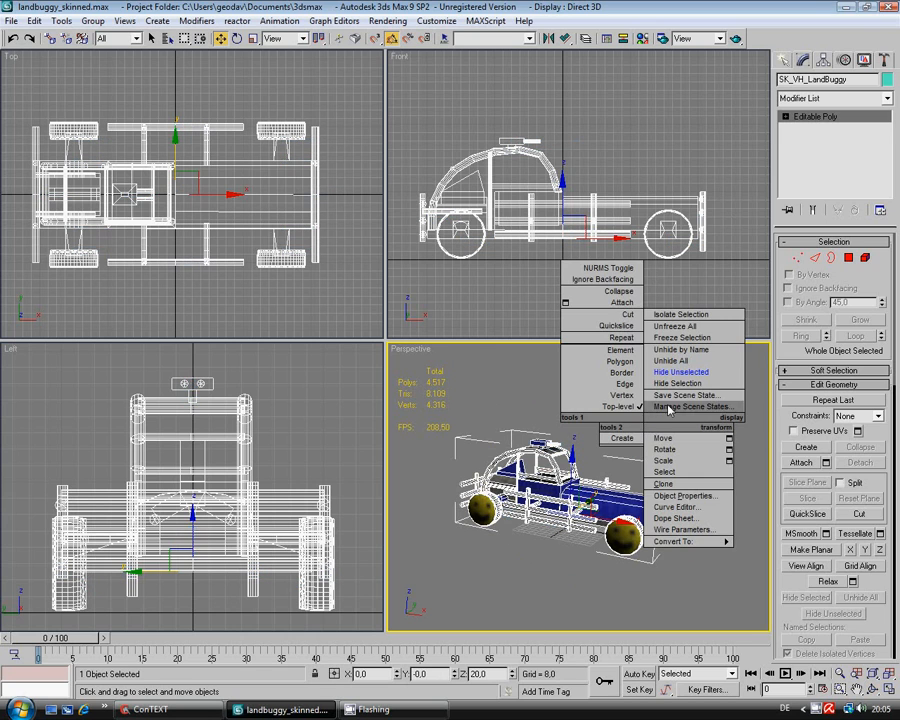
click(700, 393)
right_click(661, 420)
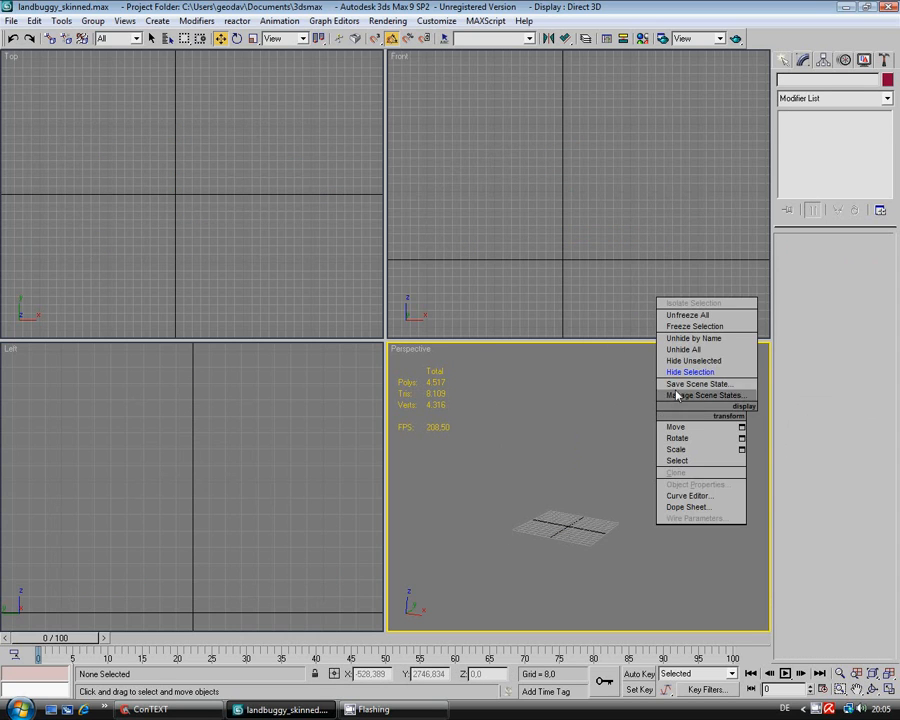
click(684, 352)
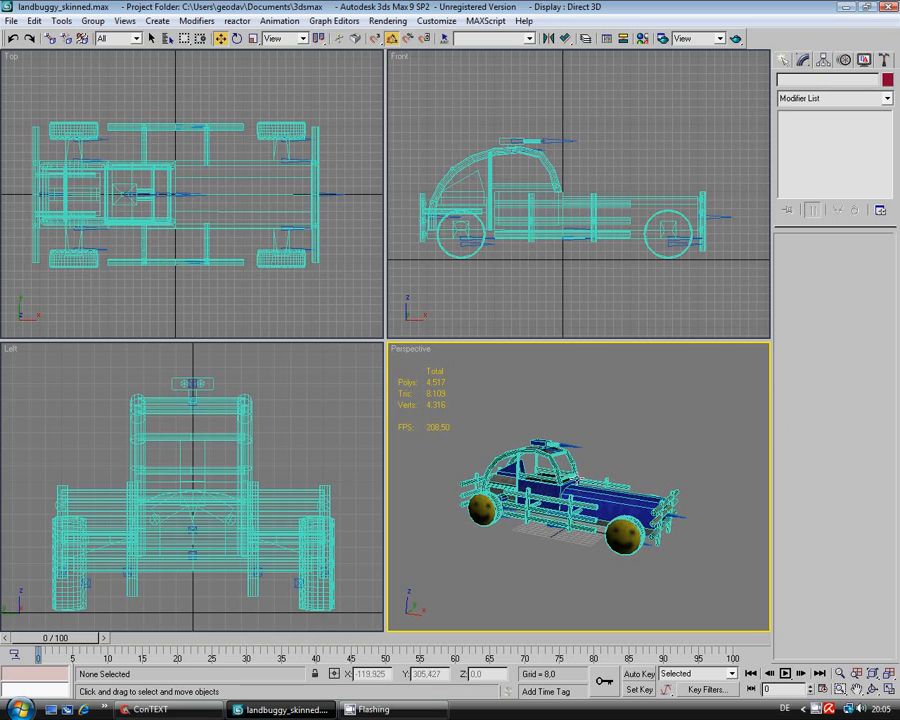
Step: Hide the SK_VH_LandBuggy mesh to examine the bones on their own, and unhide all objects
click(590, 470)
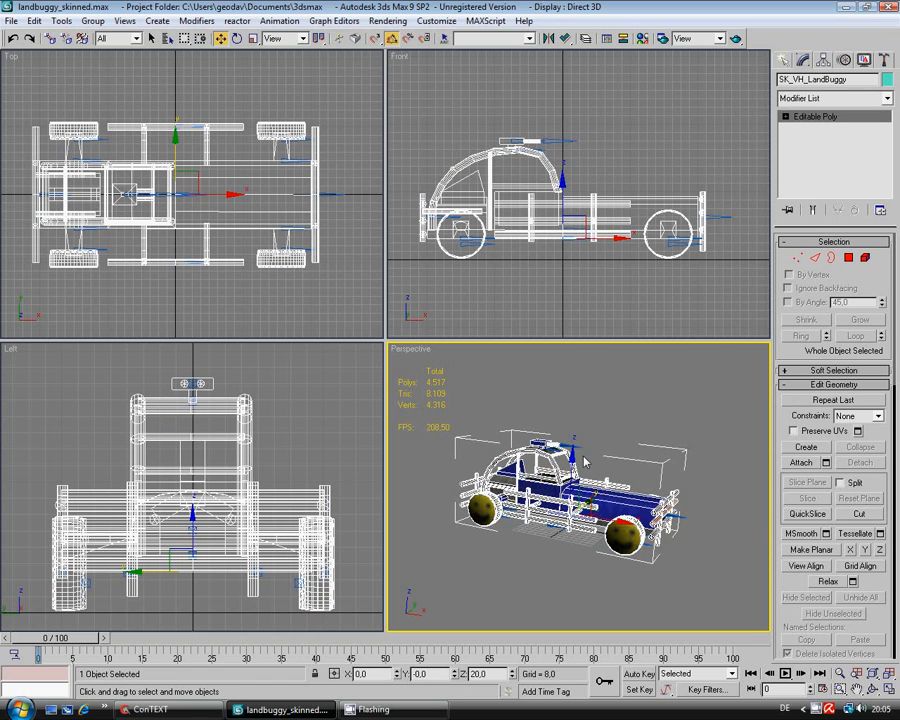
right_click(620, 442)
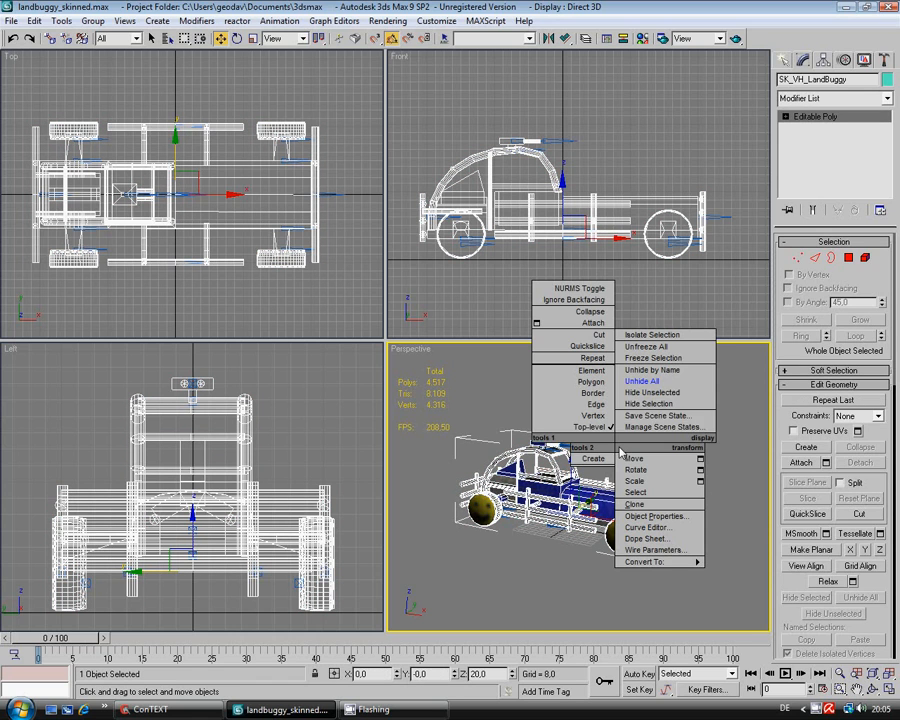
click(652, 395)
right_click(652, 401)
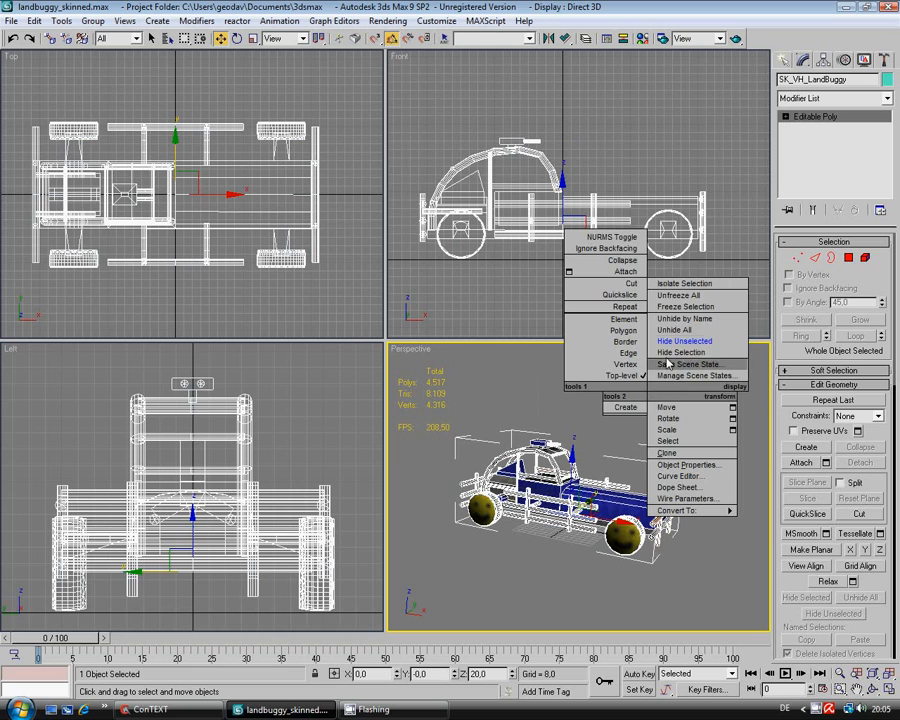
click(668, 341)
right_click(645, 403)
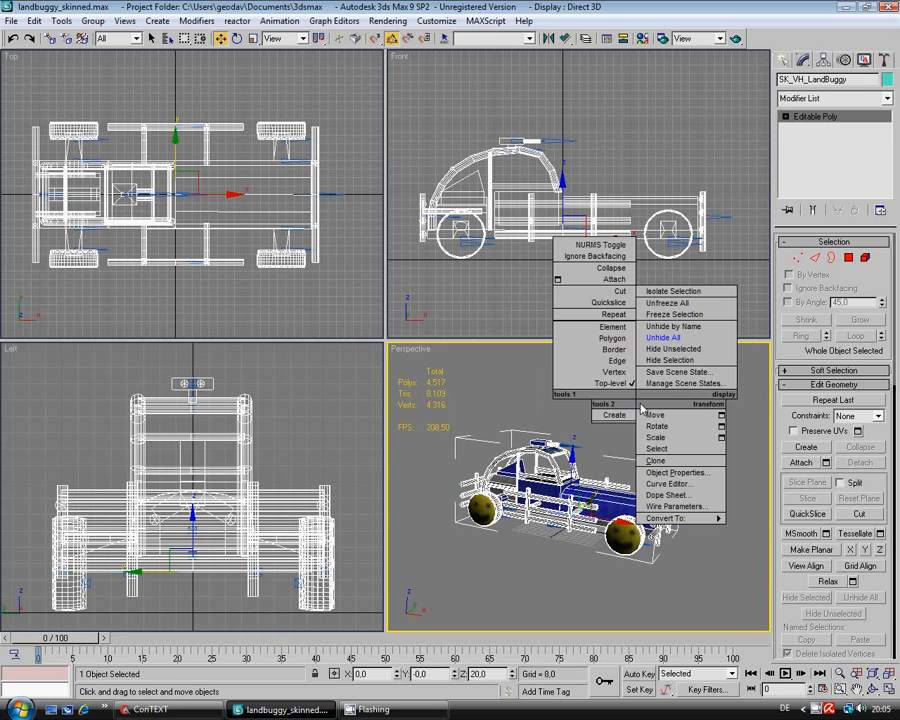
click(660, 359)
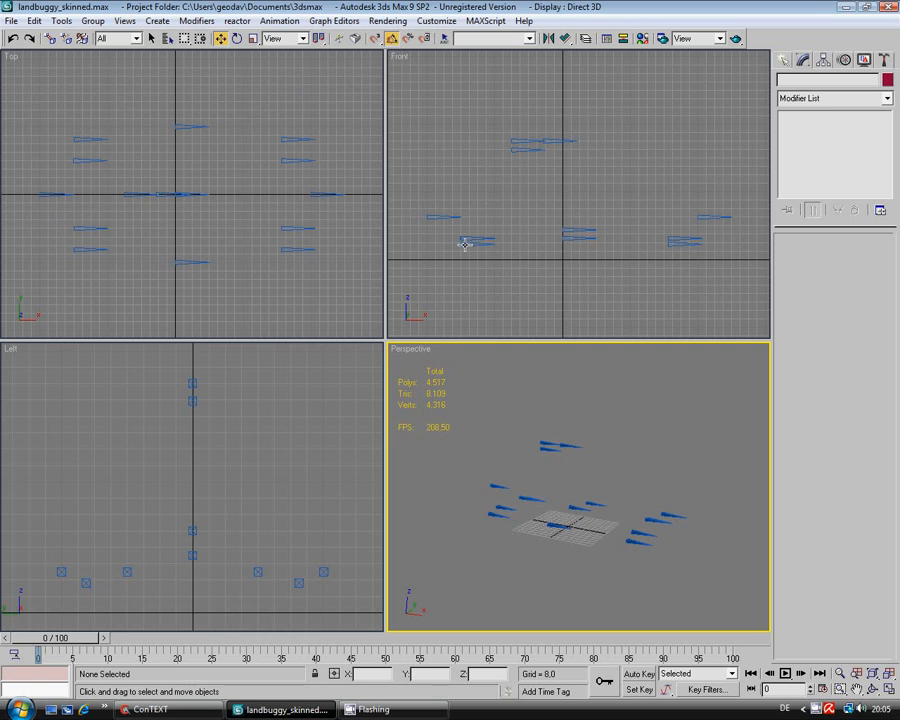
right_click(589, 391)
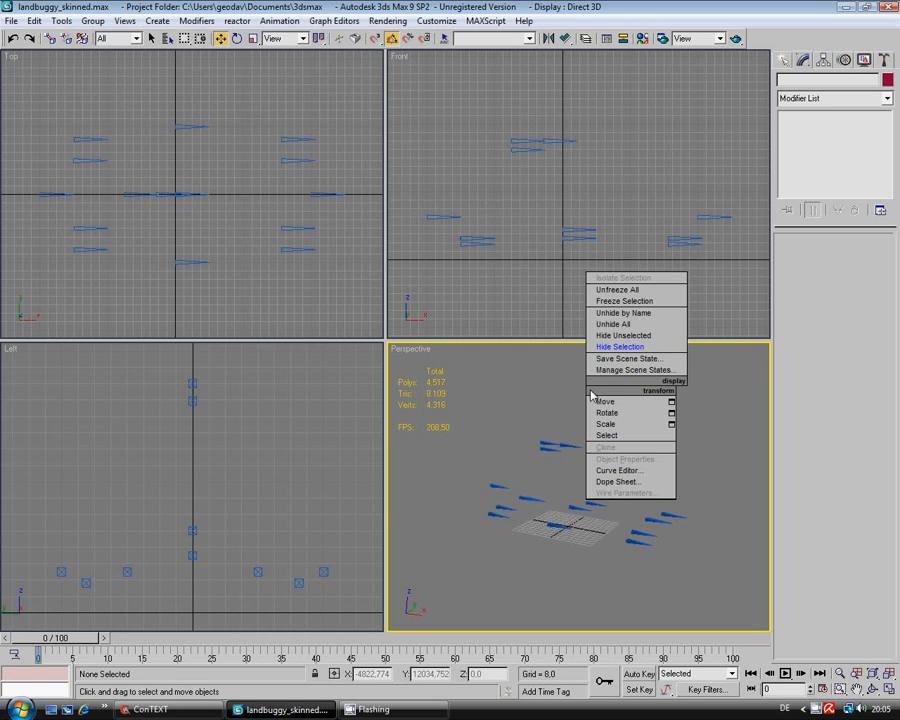
click(614, 324)
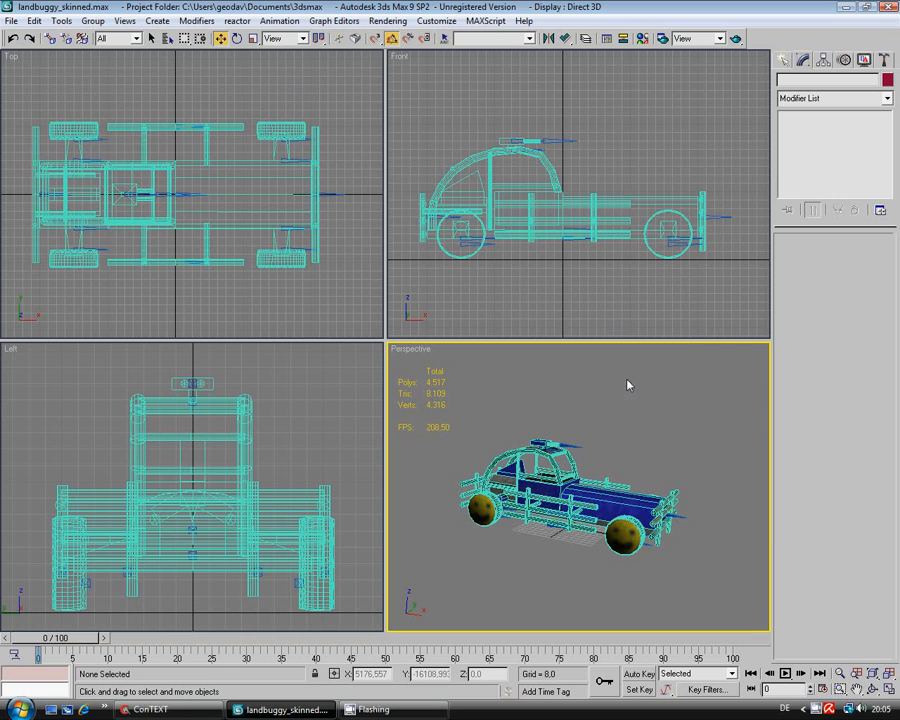
Step: Review the names and hierarchy of the buggy's bones and mesh in the scene's object selection list
click(170, 39)
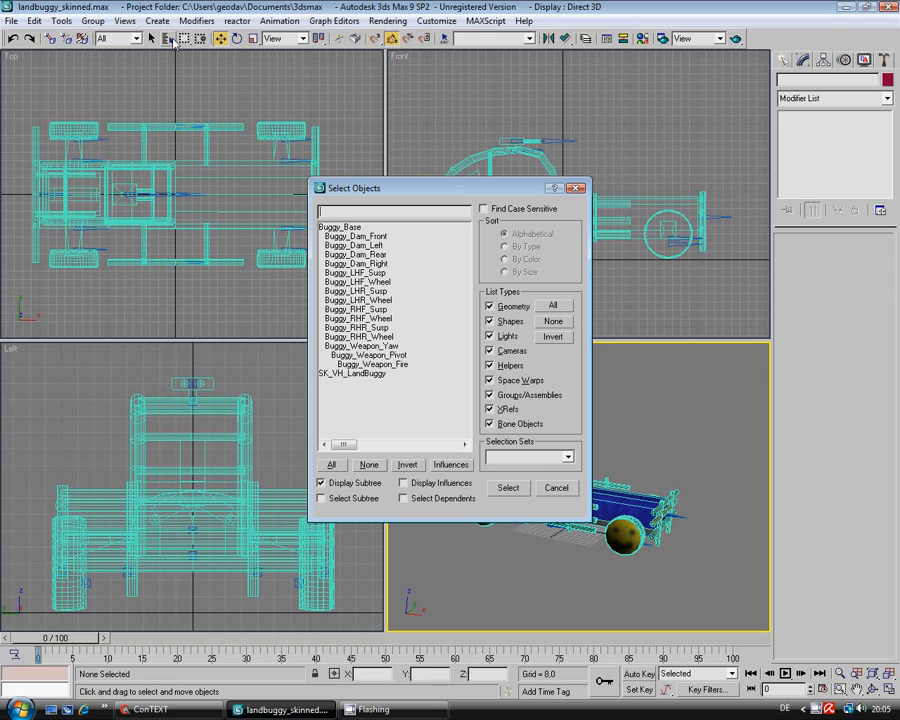
drag(448, 157, 190, 149)
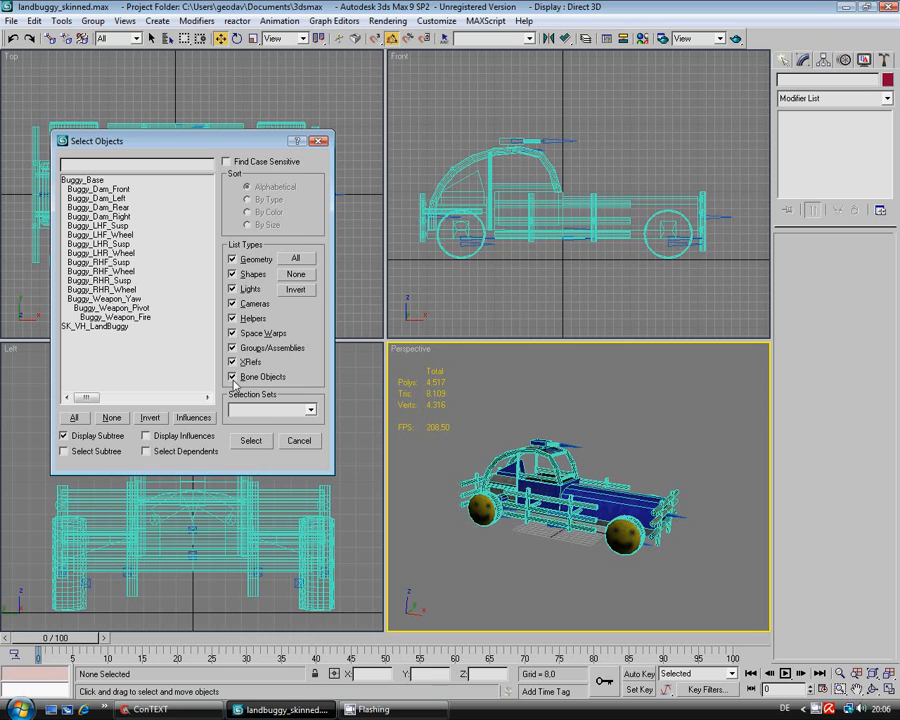
click(251, 442)
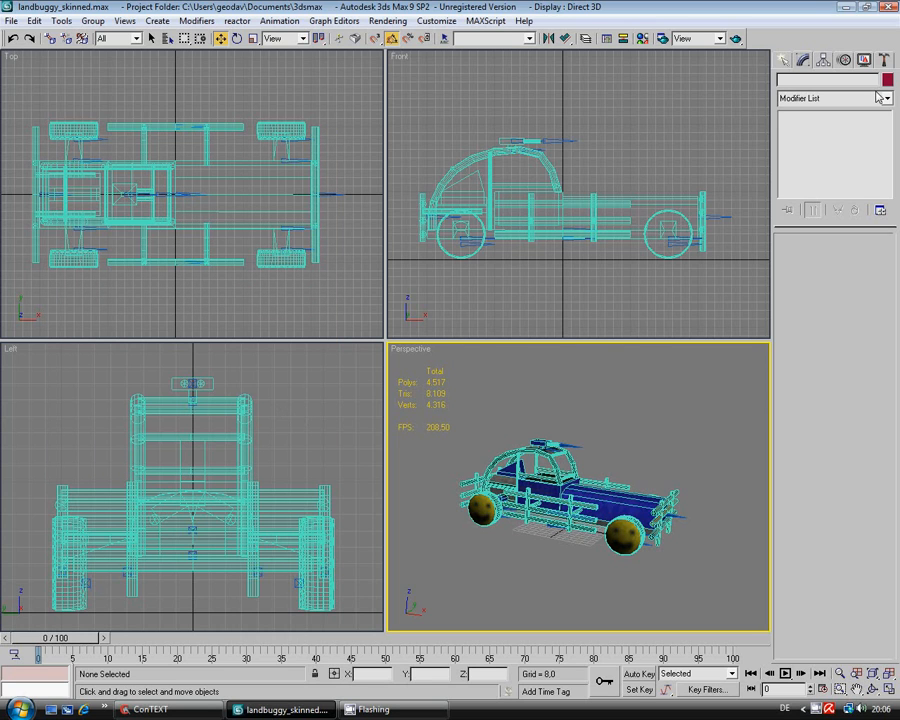
Step: Apply an Unwrap UVW modifier to the SK_VH_LandBuggy mesh and inspect its texture layout in the UVW editor
click(627, 203)
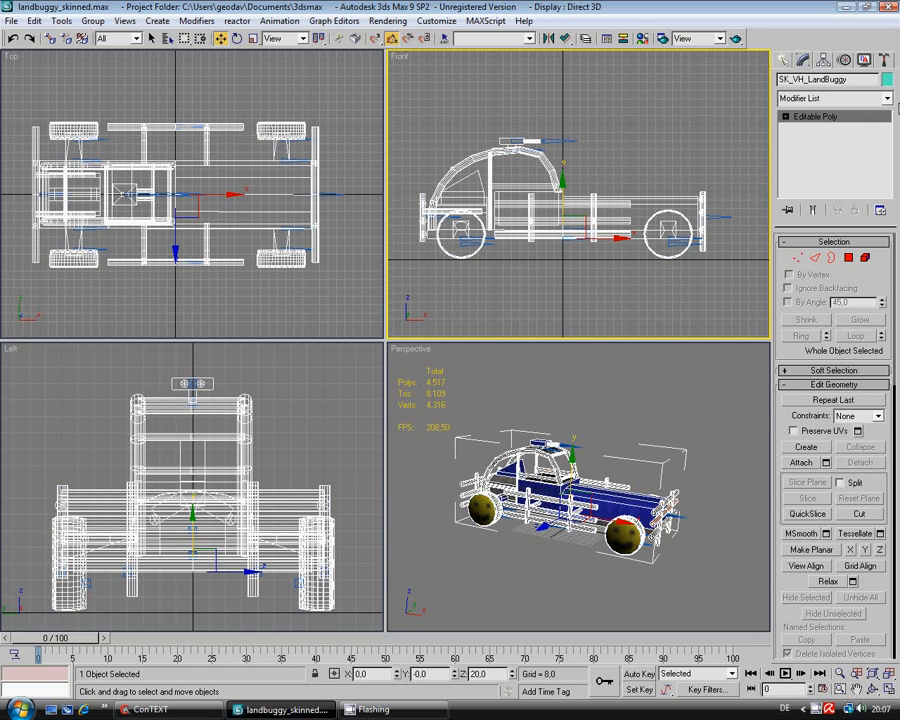
click(888, 99)
drag(890, 172, 891, 516)
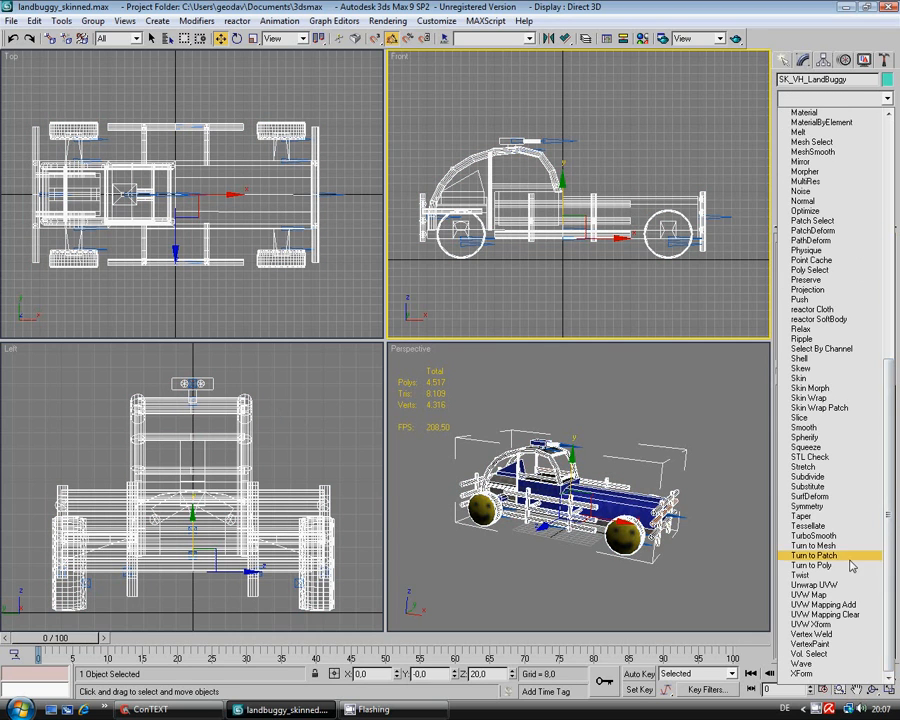
click(850, 584)
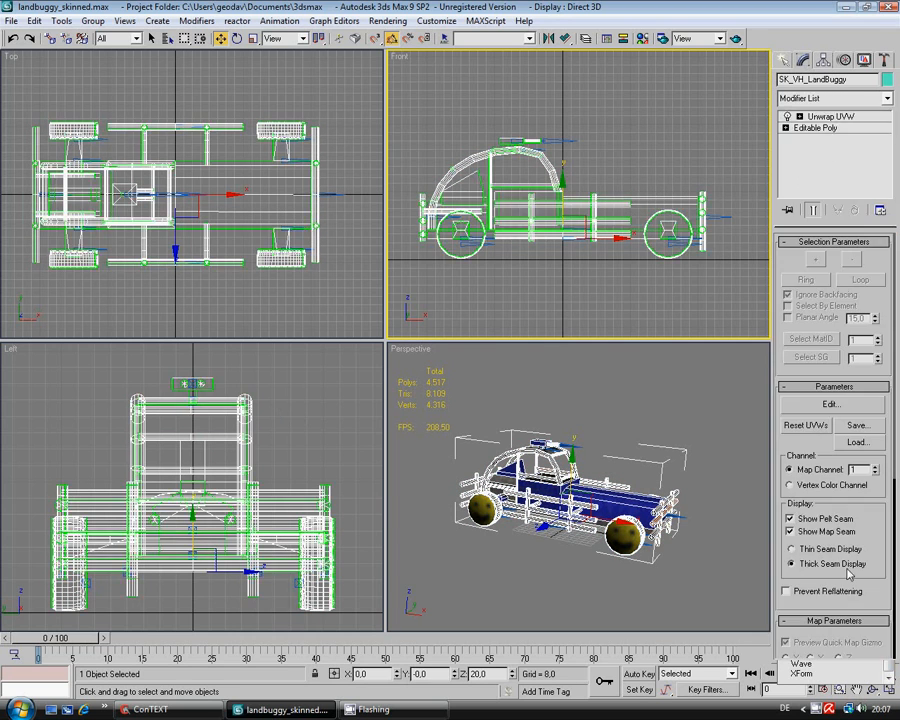
click(829, 405)
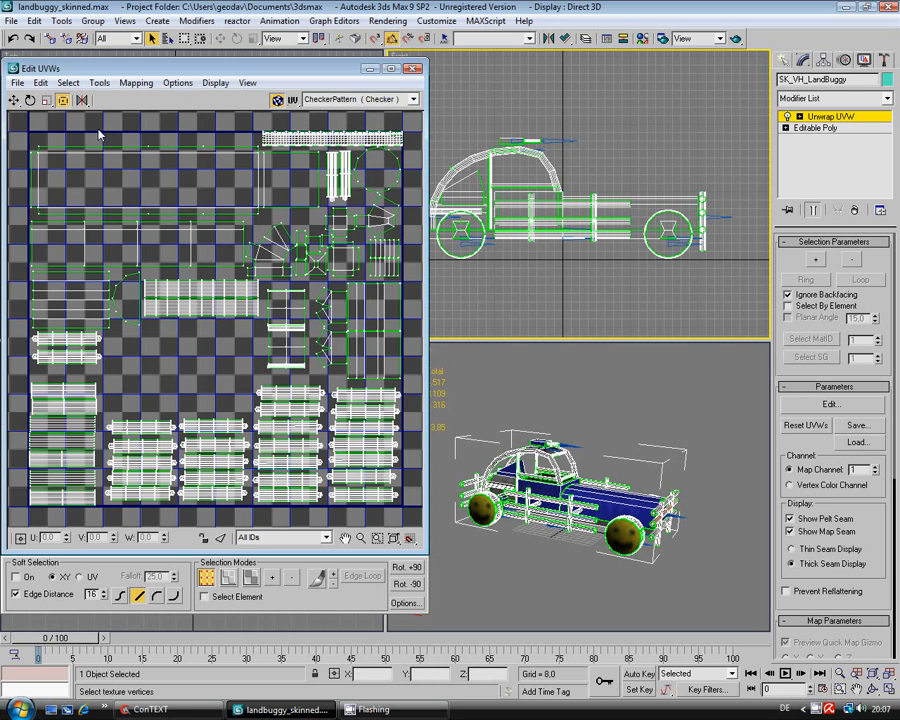
click(414, 70)
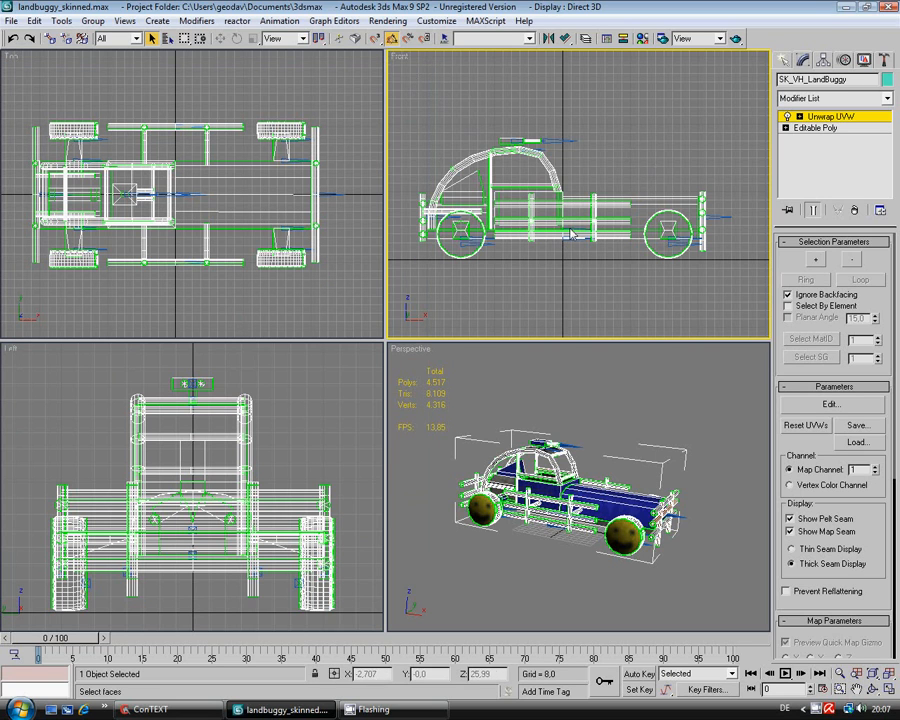
Step: Collapse the buggy mesh's entire modifier stack, holding the scene first
click(799, 116)
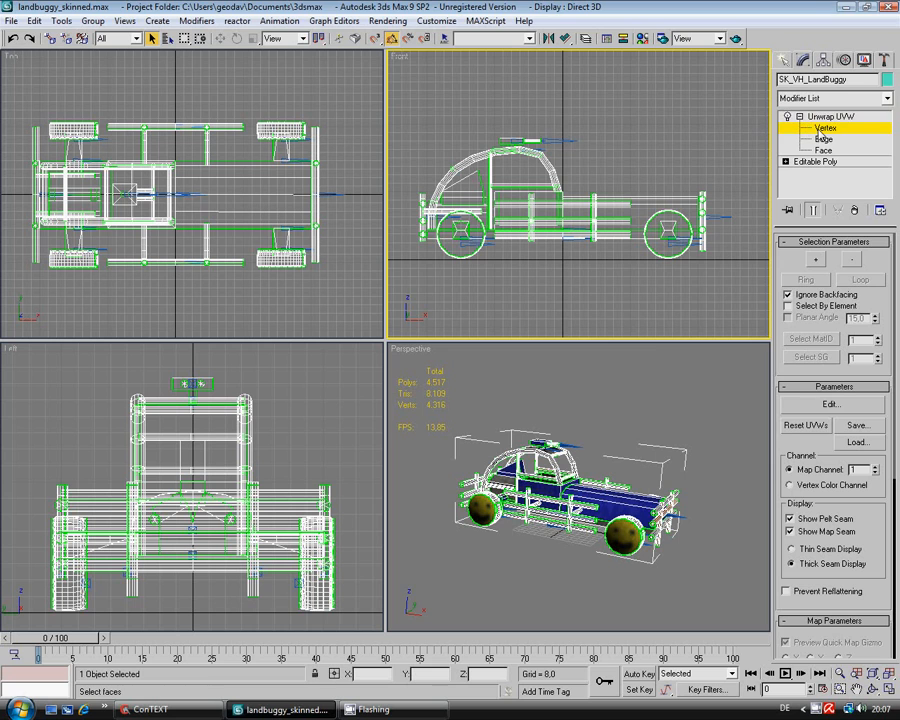
click(822, 116)
right_click(824, 176)
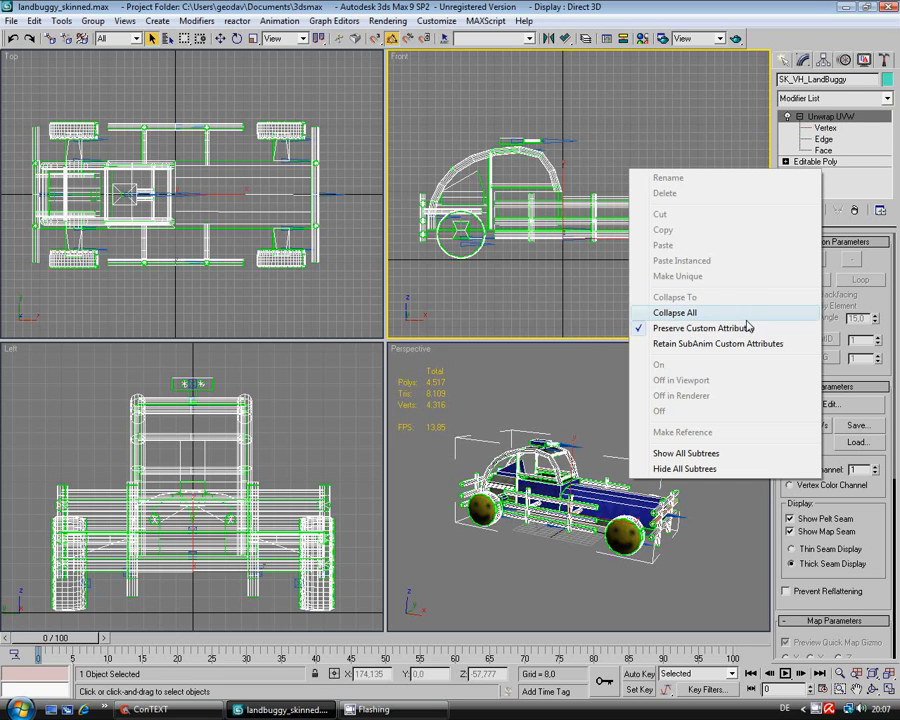
click(650, 313)
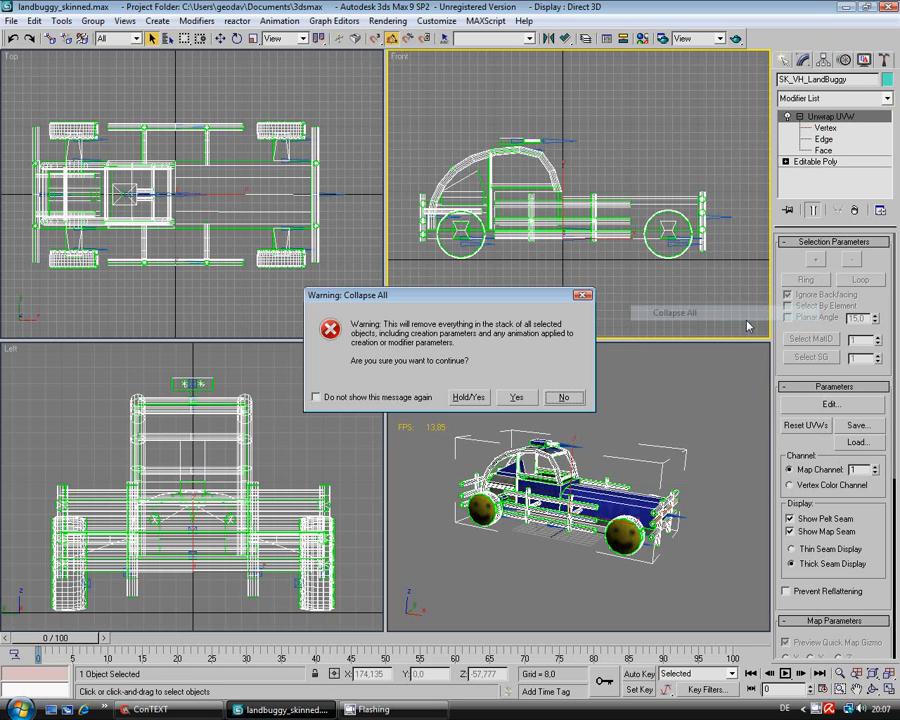
click(468, 397)
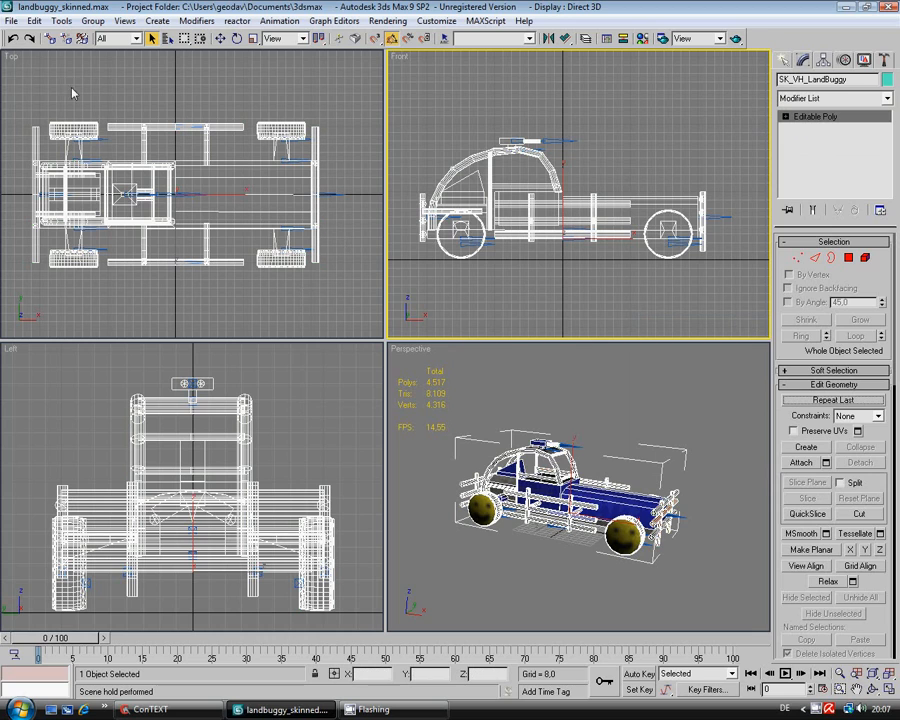
Step: Copy the buggy mesh's object name, SK_VH_LandBuggy
double_click(855, 80)
key(ctrl+c)
right_click(840, 80)
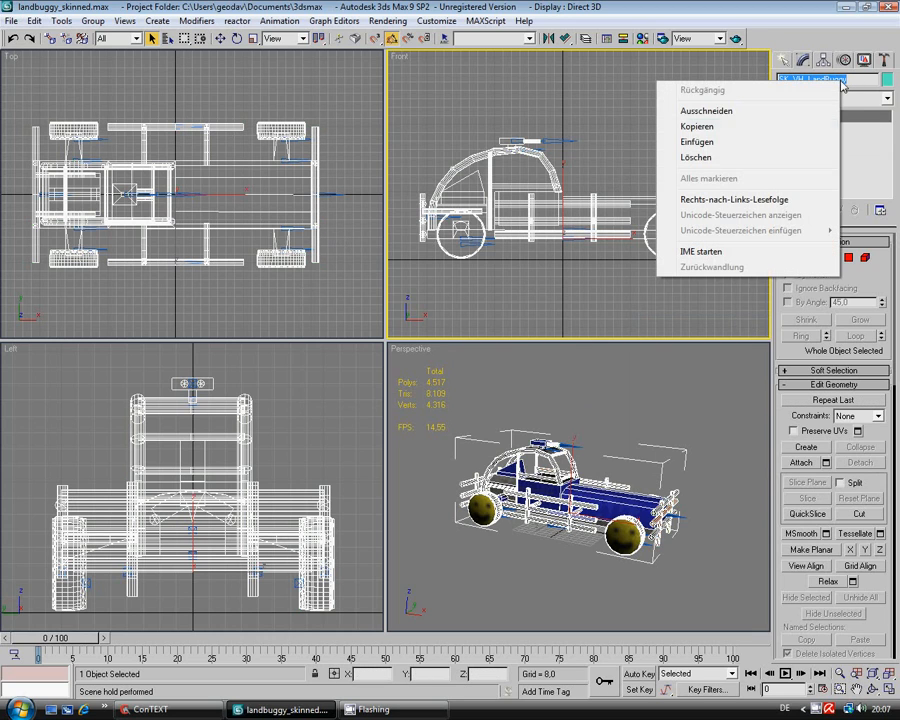
click(787, 137)
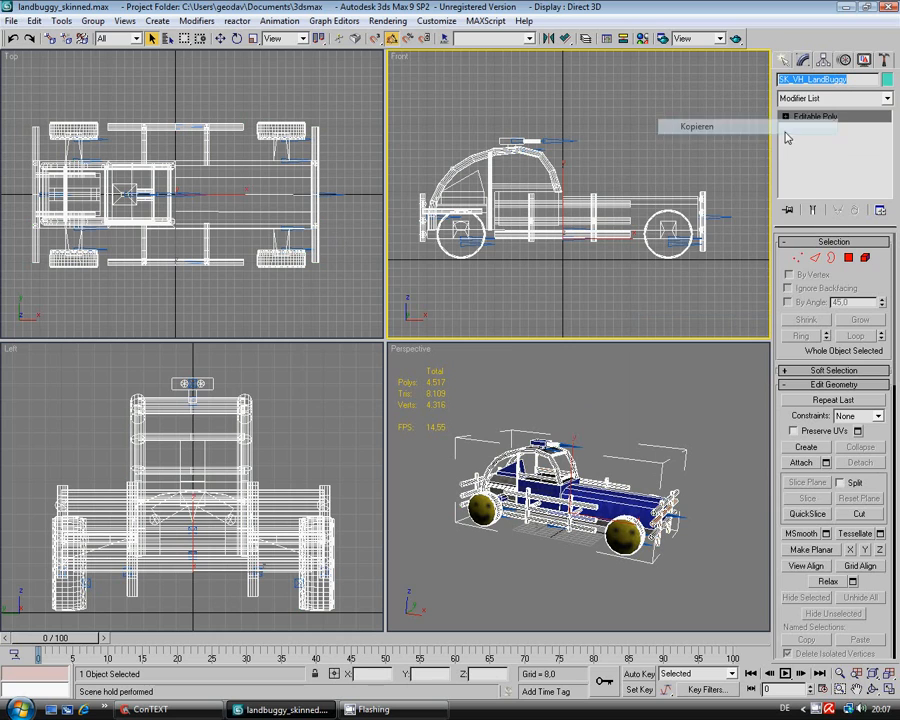
Step: Export the selected mesh as Wavefront OBJ named SK_VH_LandBuggy, replacing the existing file and accepting the exporter's current options
click(12, 21)
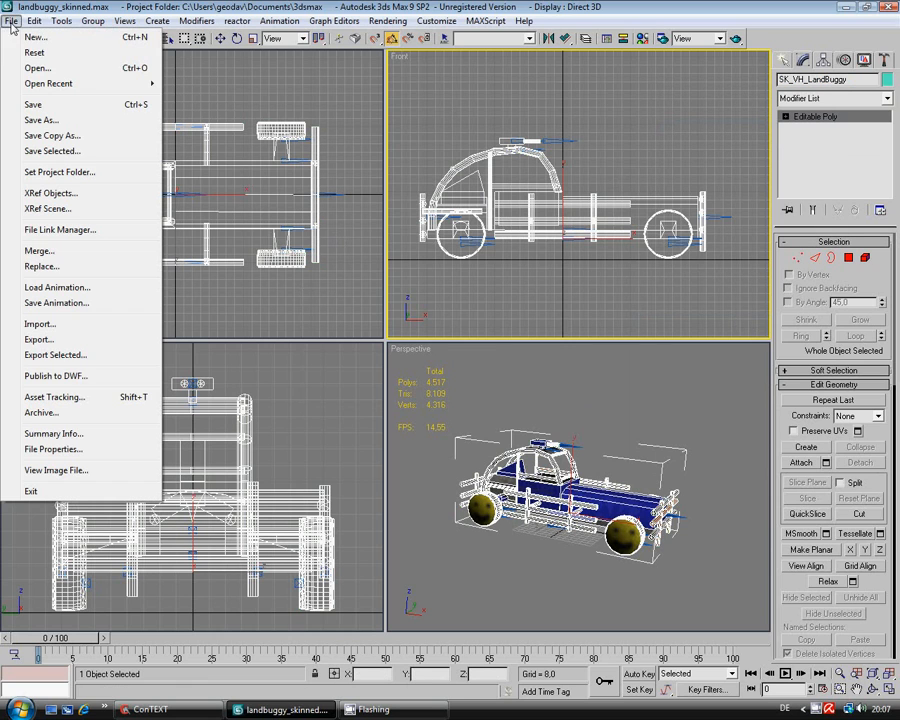
click(52, 356)
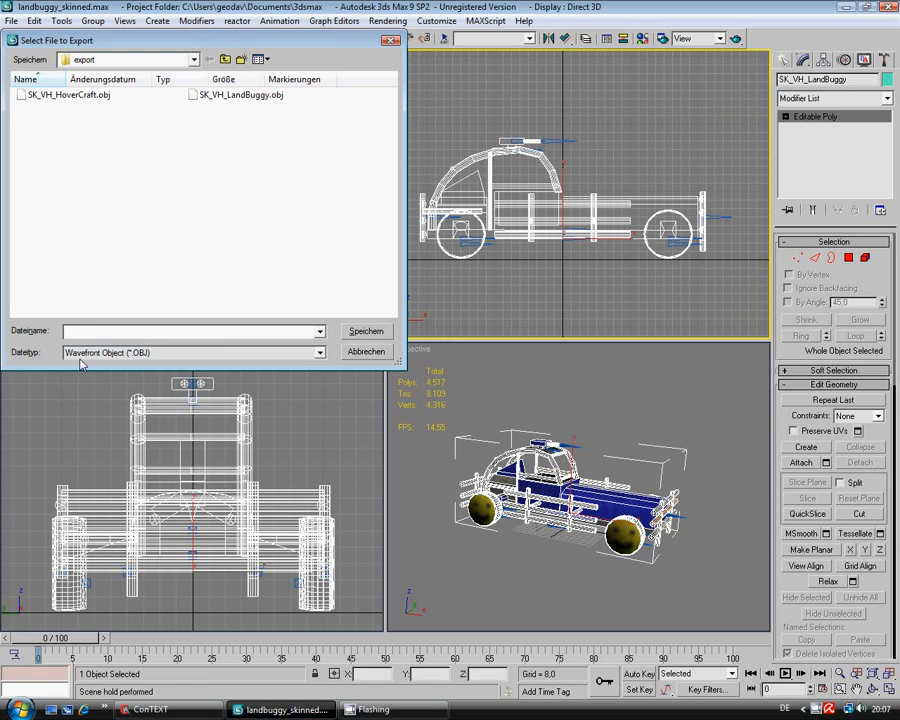
right_click(240, 331)
click(267, 388)
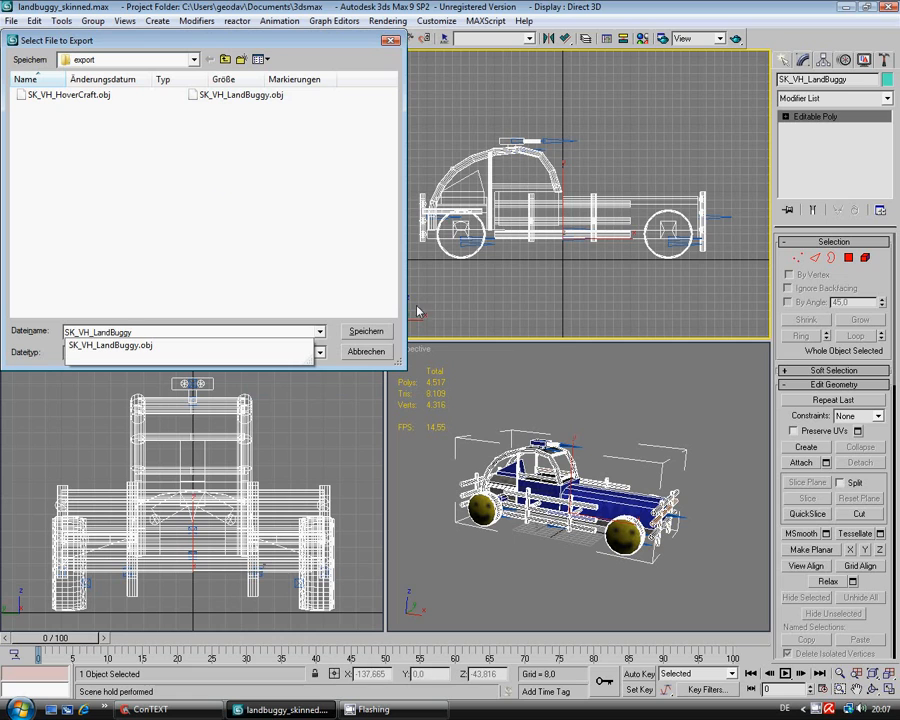
click(366, 333)
click(366, 333)
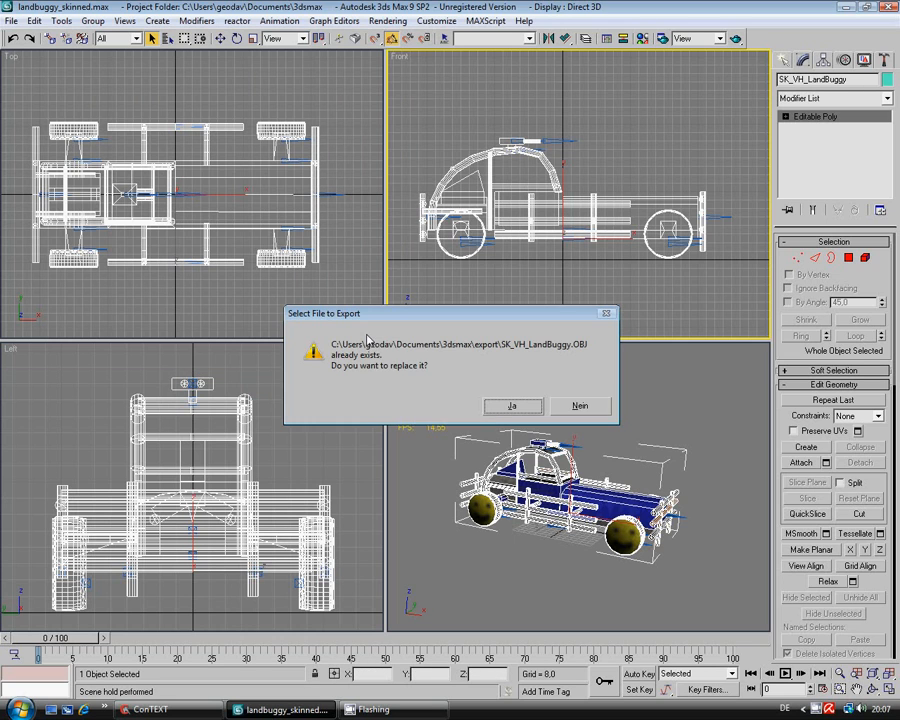
click(510, 409)
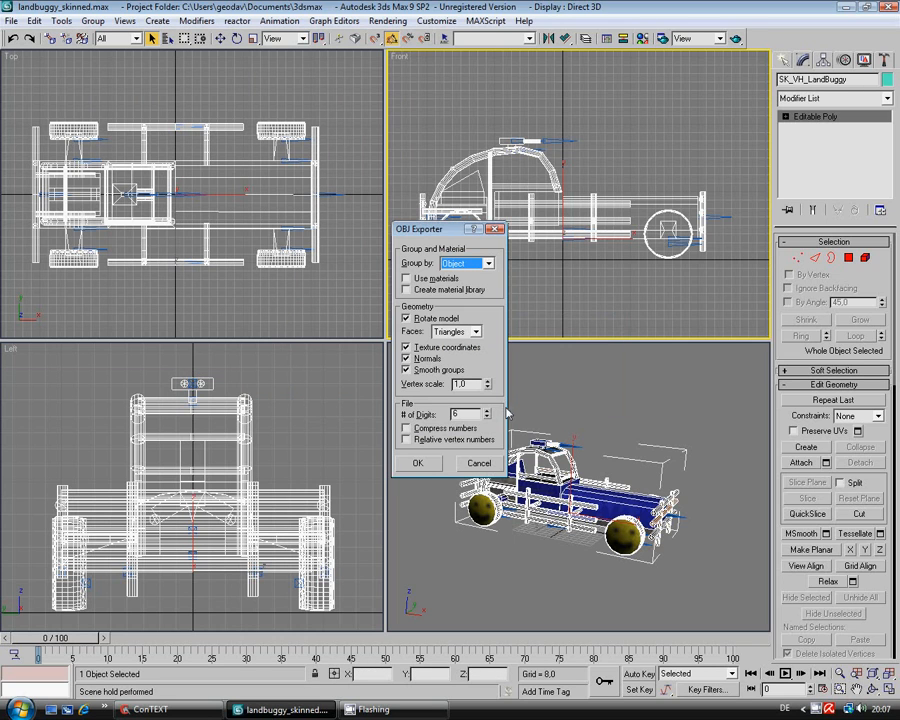
click(422, 464)
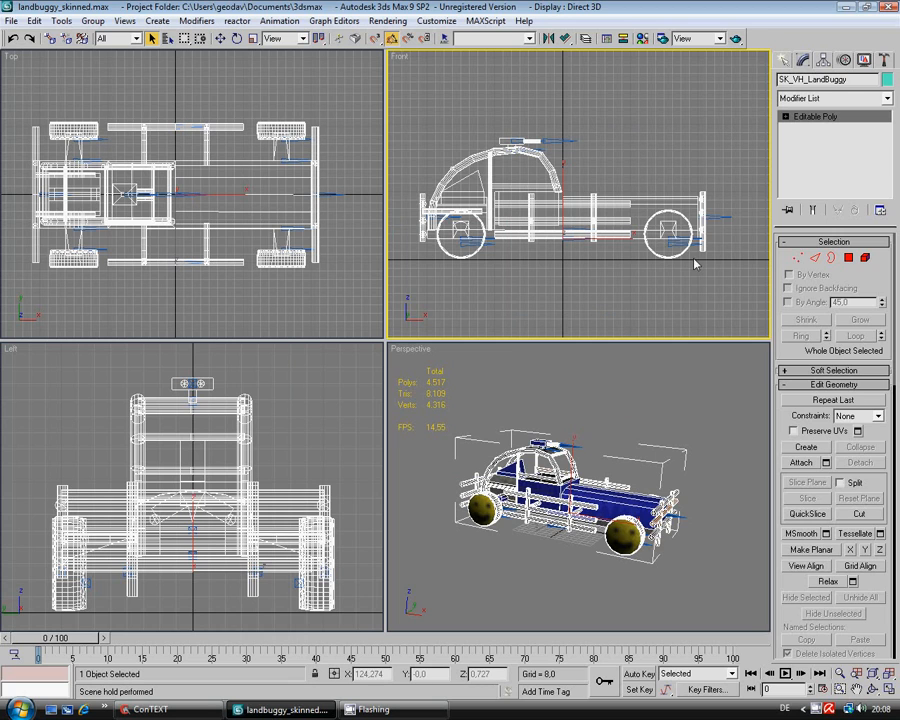
Step: Apply a Skin modifier to the SK_VH_LandBuggy mesh
key(ctrl+r)
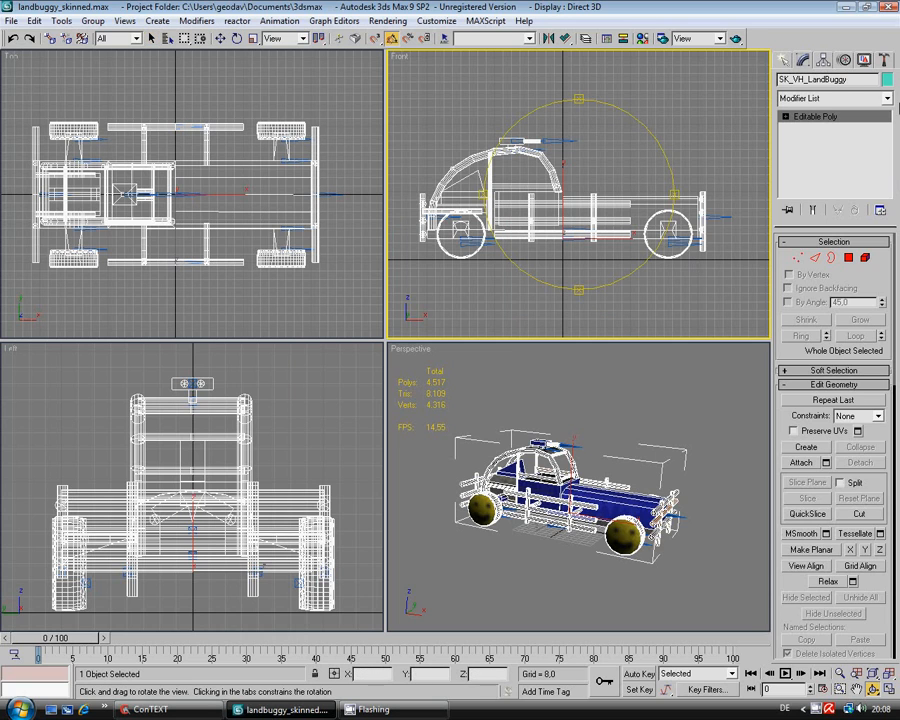
click(892, 101)
scroll(868, 566, down, 10)
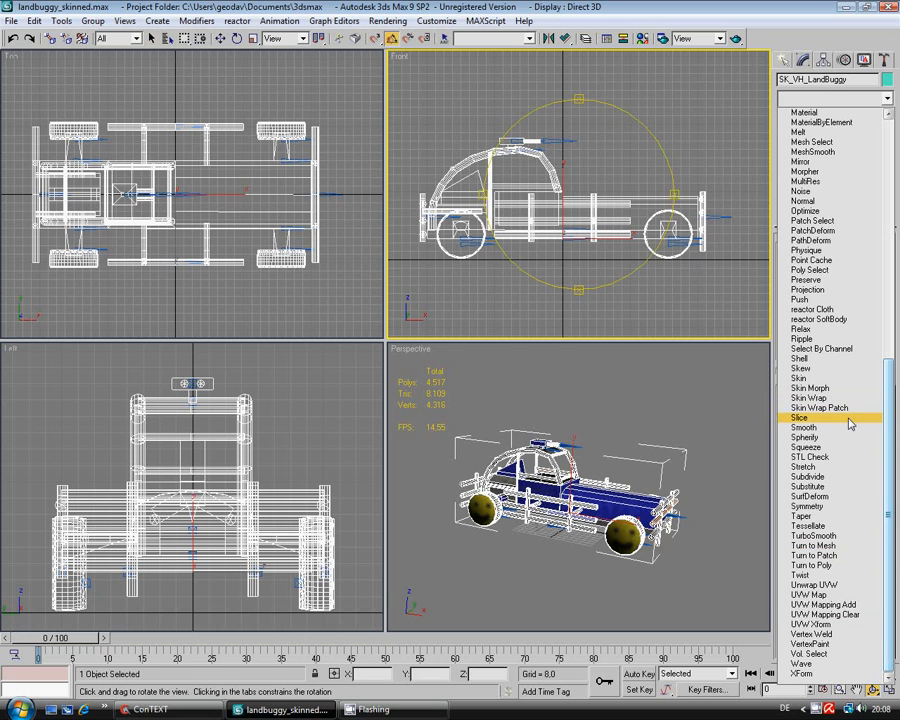
click(847, 380)
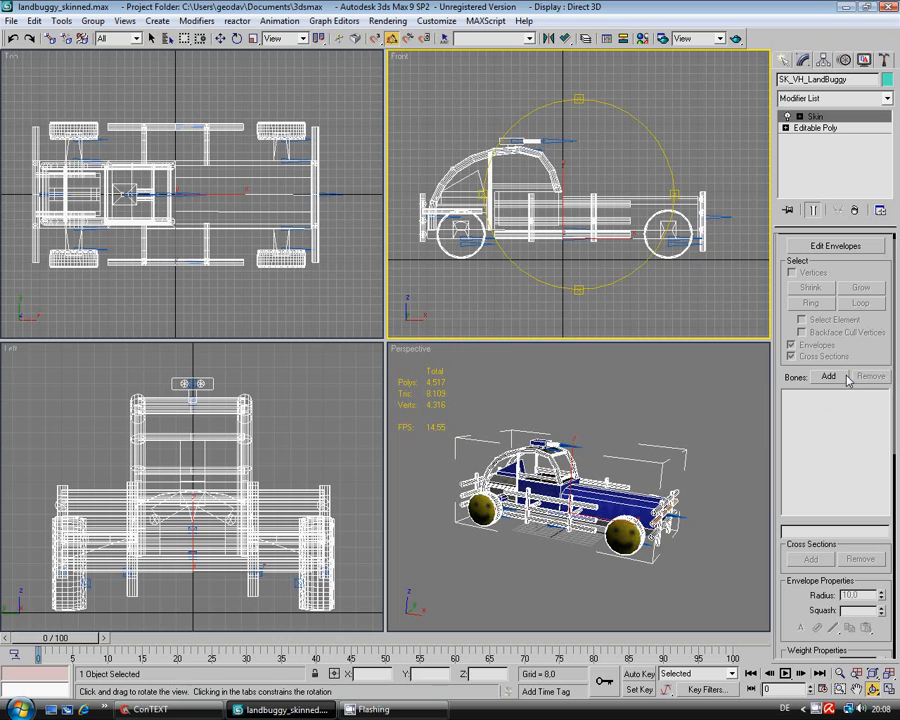
Step: Add all the listed buggy bones, from Buggy_Base to Buggy_Weapon_Fire, to the Skin modifier
click(830, 376)
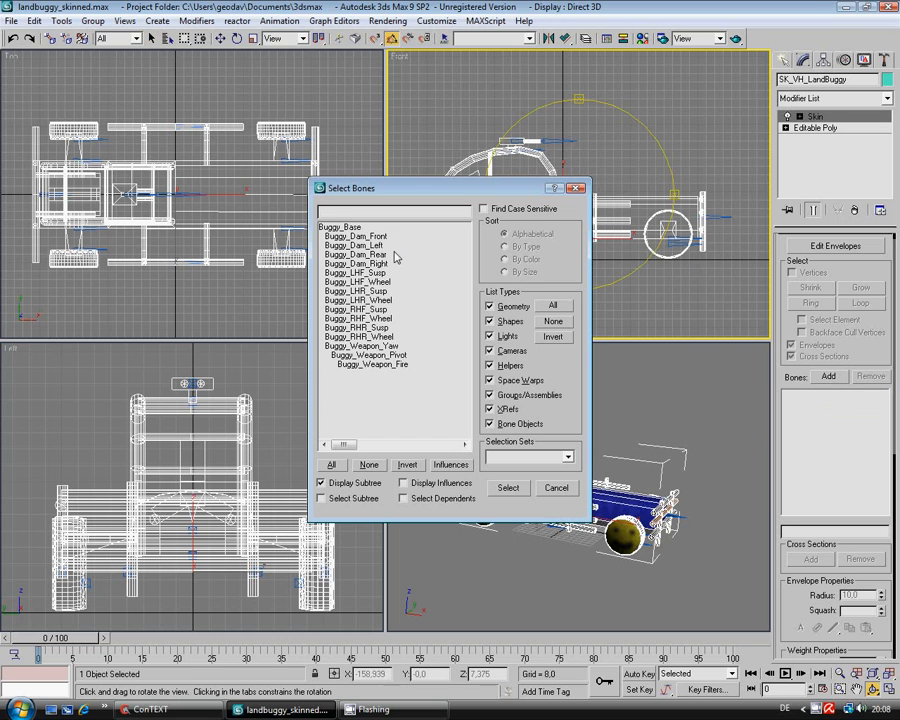
click(331, 465)
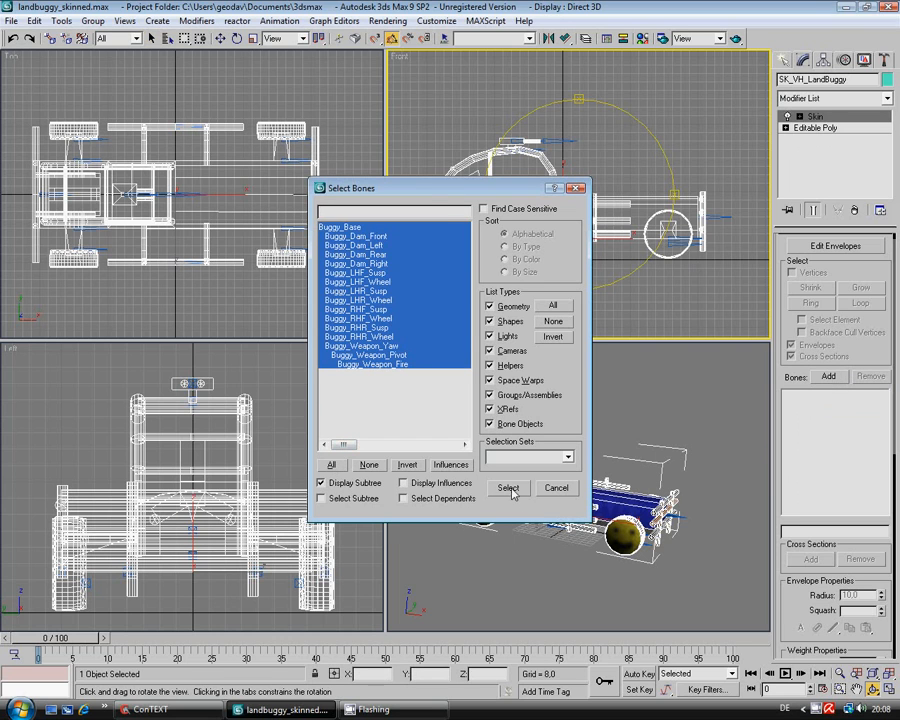
click(508, 488)
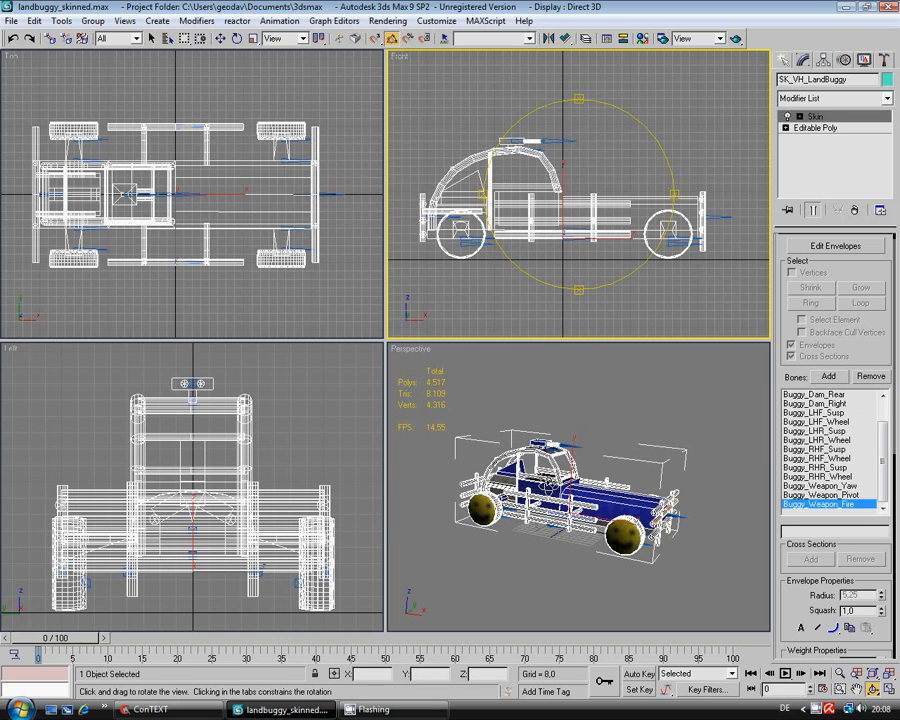
Step: Enable envelope editing with vertex selection on the Skin modifier and open the Weight Tool
click(836, 247)
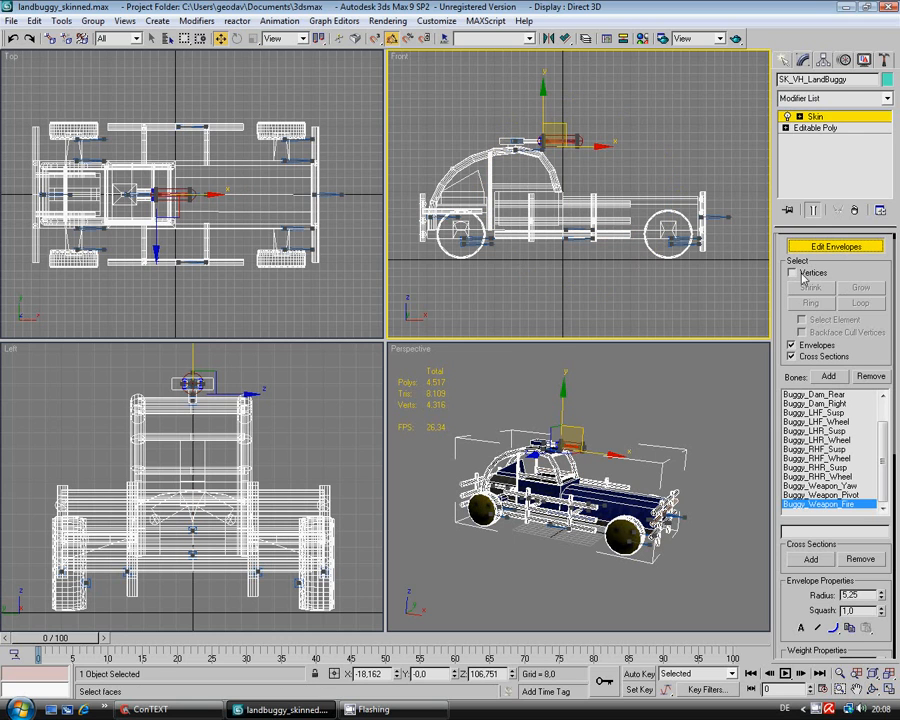
click(801, 275)
drag(793, 610, 795, 349)
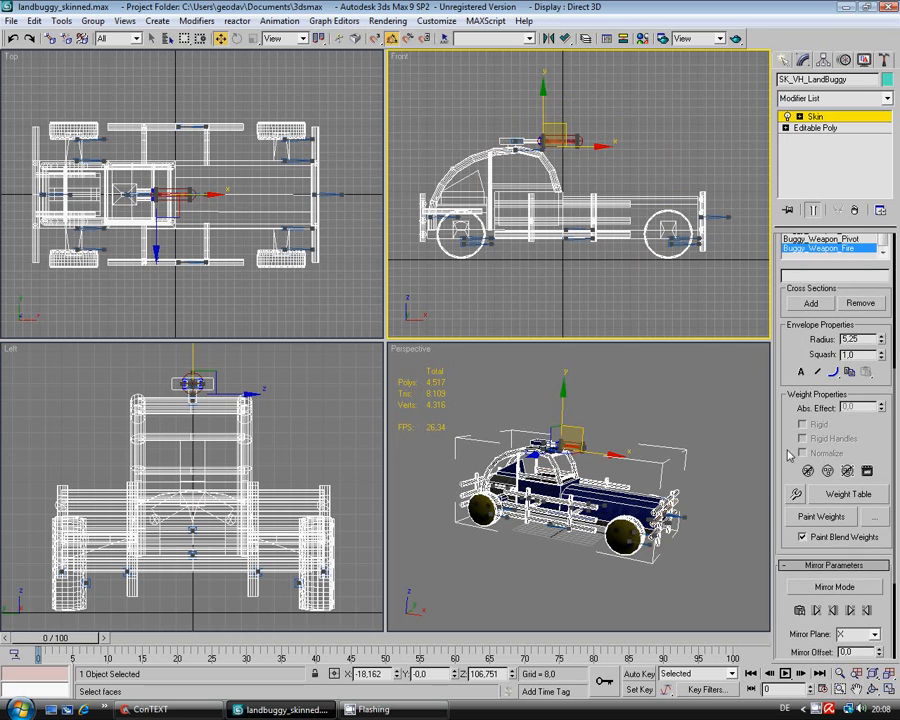
scroll(793, 345, up, 5)
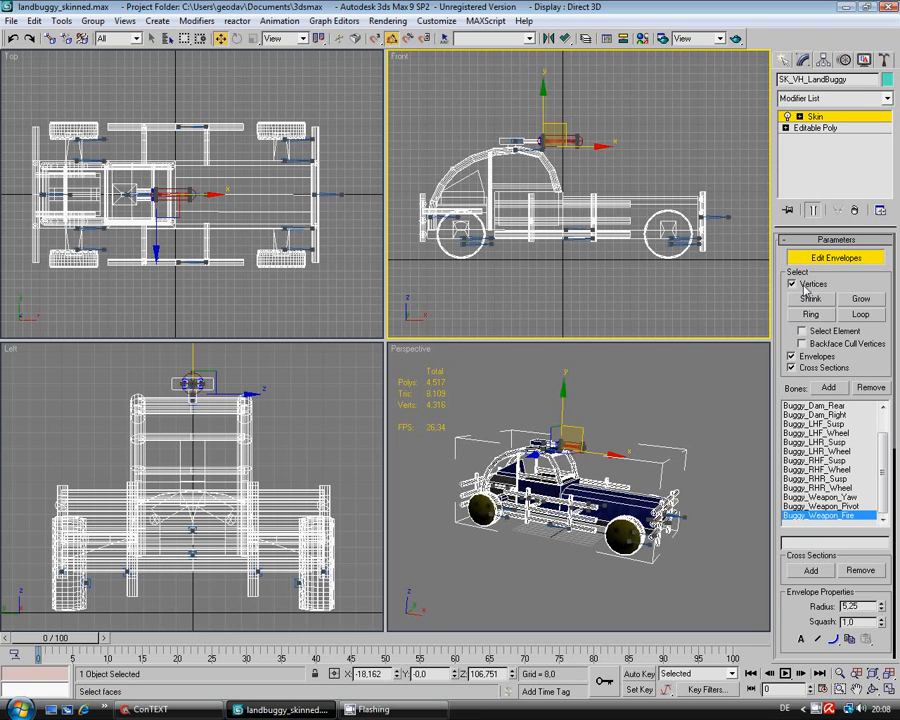
scroll(787, 606, down, 5)
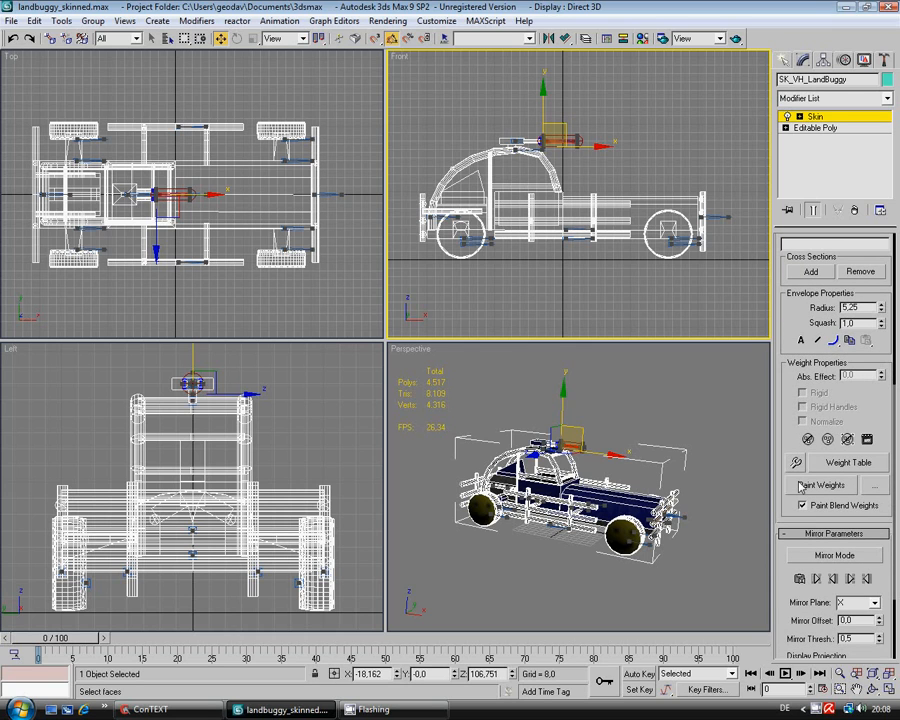
click(797, 463)
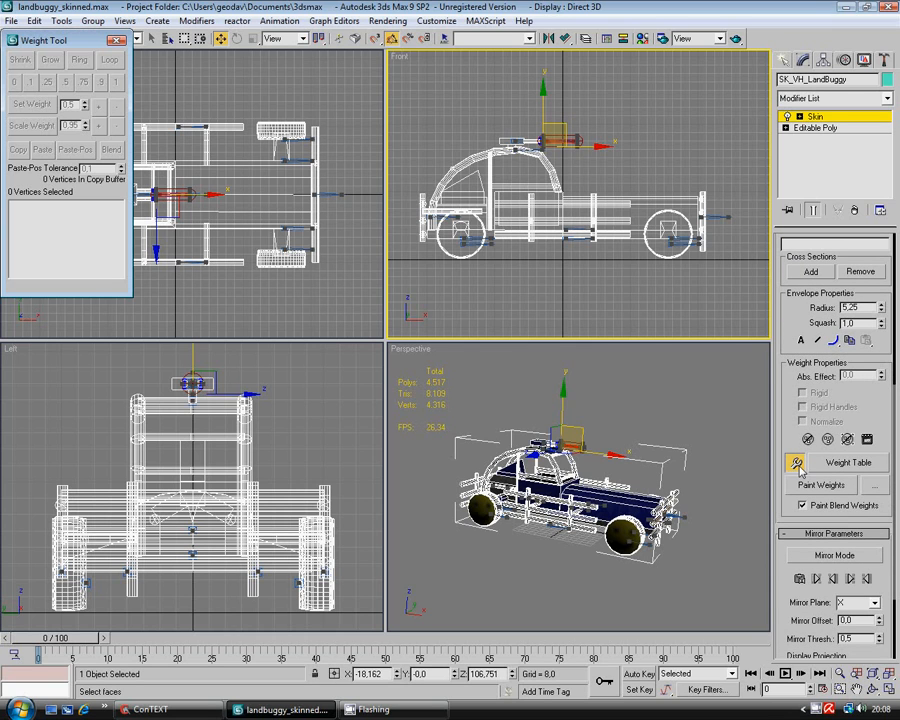
click(797, 464)
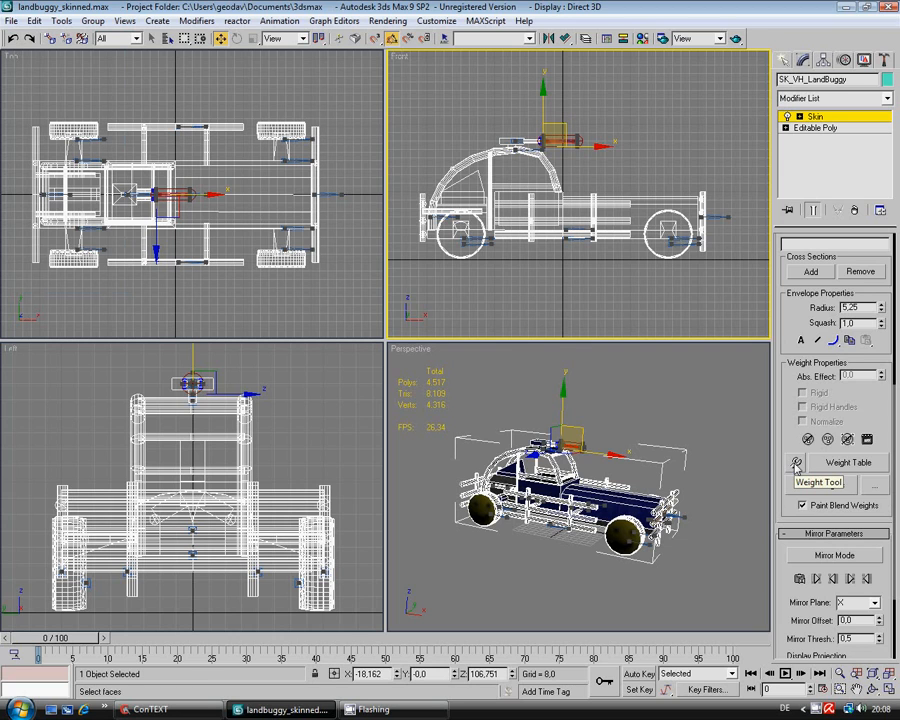
click(797, 464)
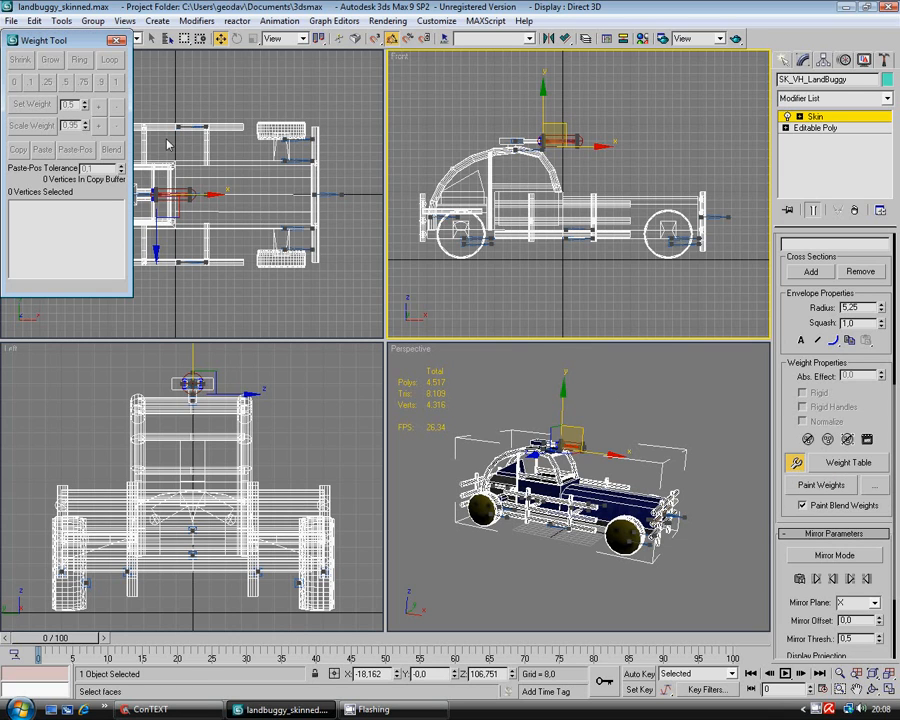
Step: Select the whole buggy's vertices in the Front view and assign them to the Buggy_Base bone with weight 1
drag(402, 93, 743, 298)
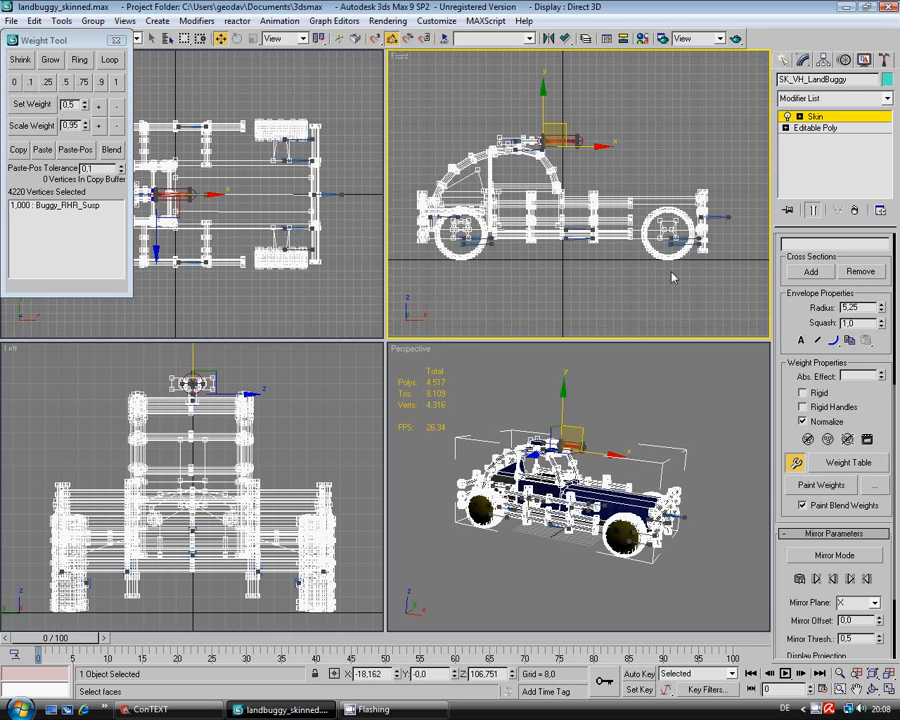
scroll(790, 330, up, 5)
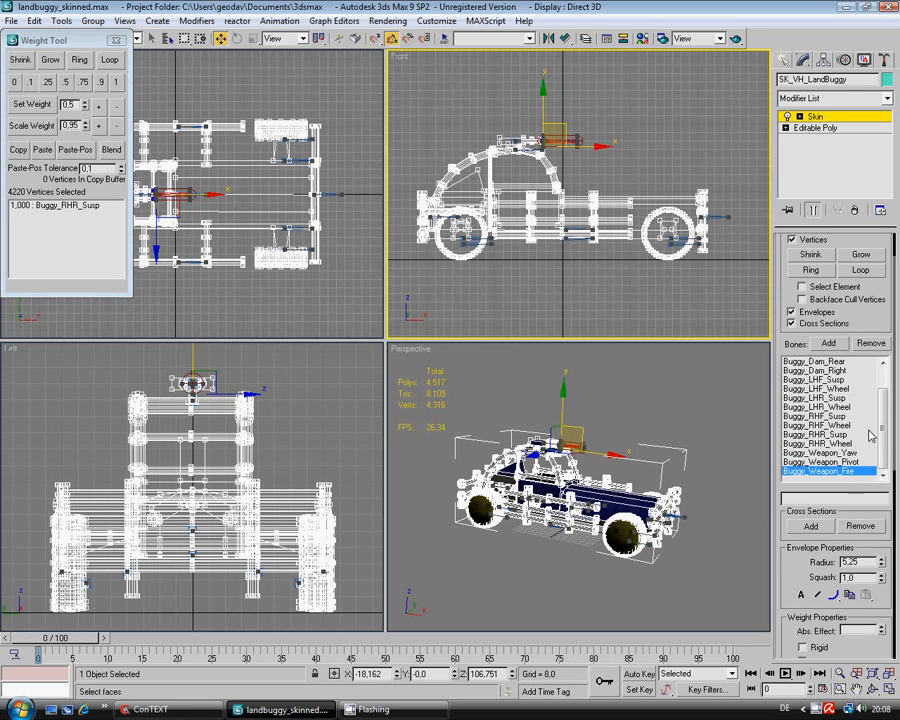
drag(886, 425, 885, 375)
click(806, 361)
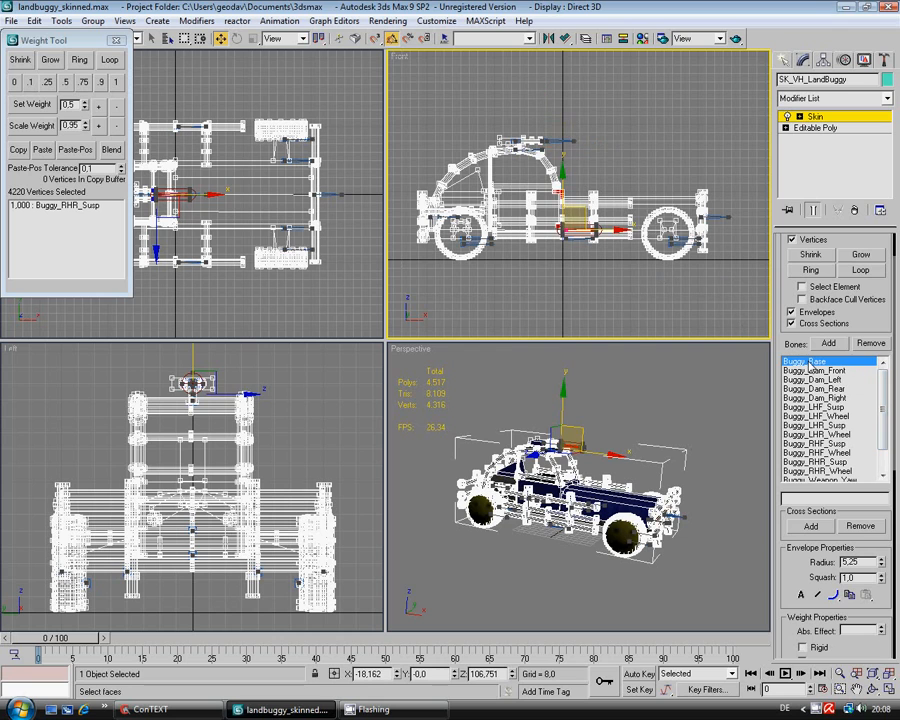
click(117, 84)
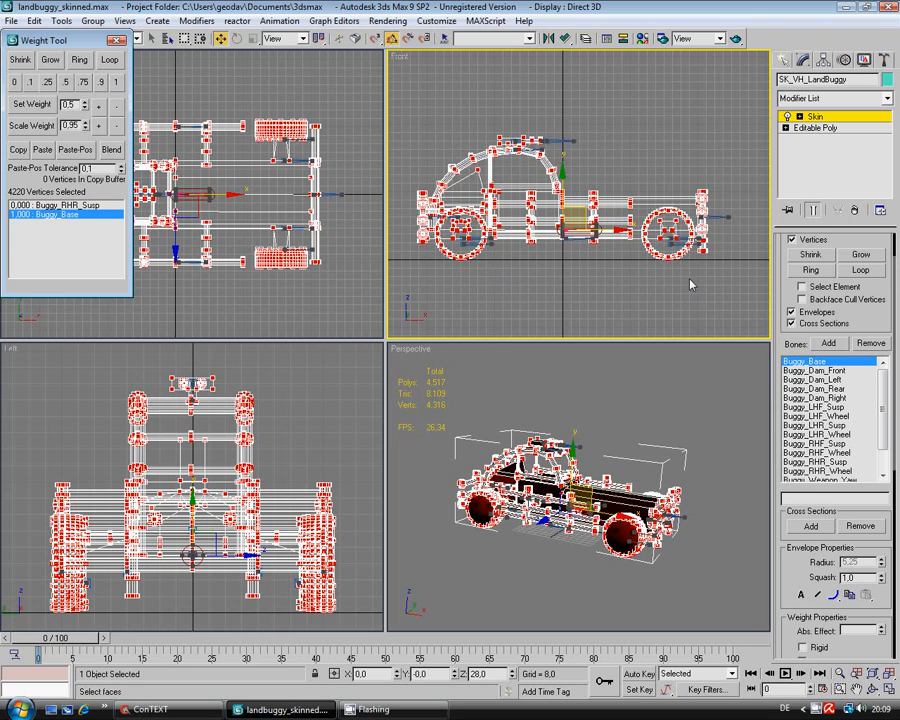
Step: Maximize the Top view, select all vertices of the front bumper by growing the selection, and choose the Buggy_Dam_Front bone
right_click(353, 299)
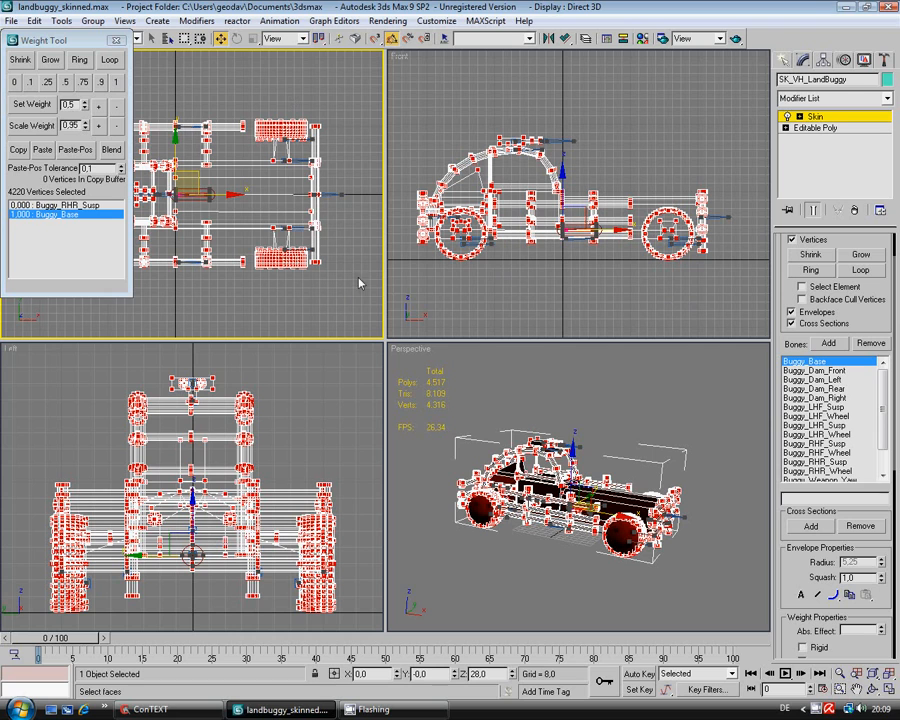
click(889, 691)
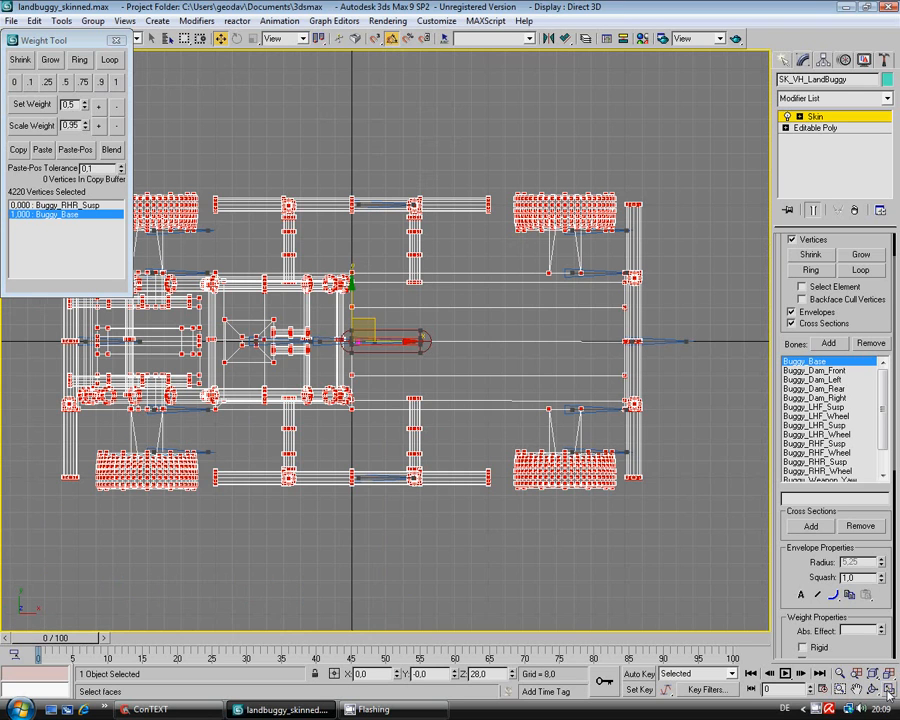
click(791, 323)
click(741, 328)
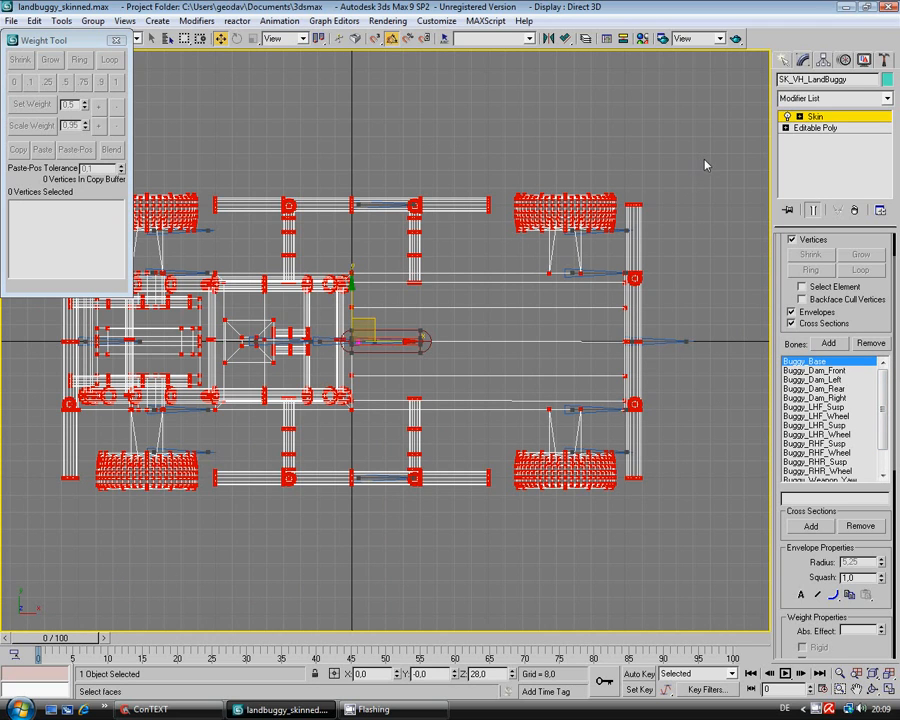
drag(703, 512, 638, 540)
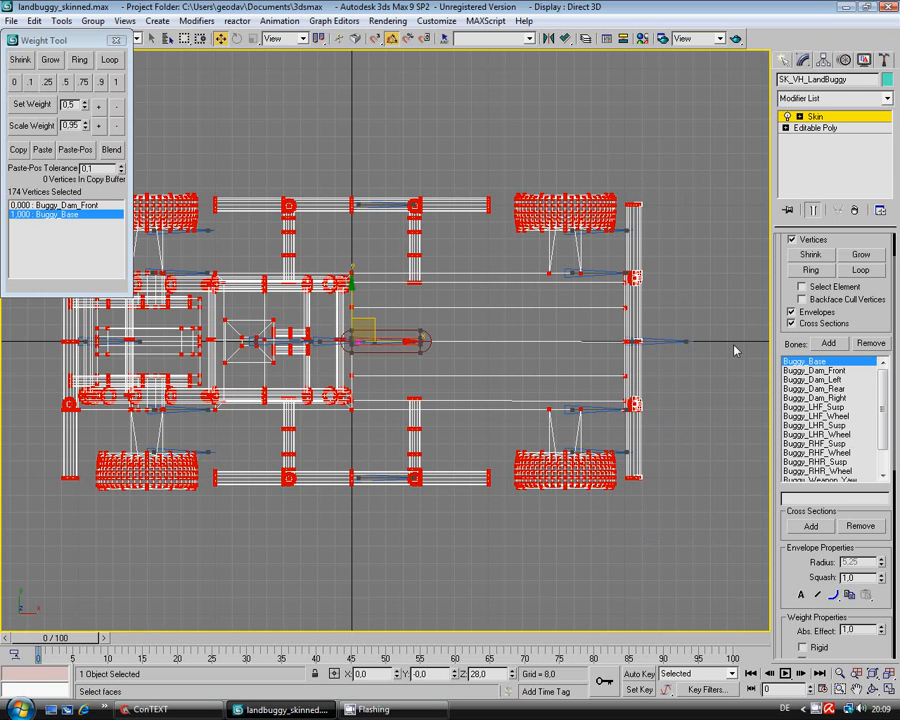
click(47, 61)
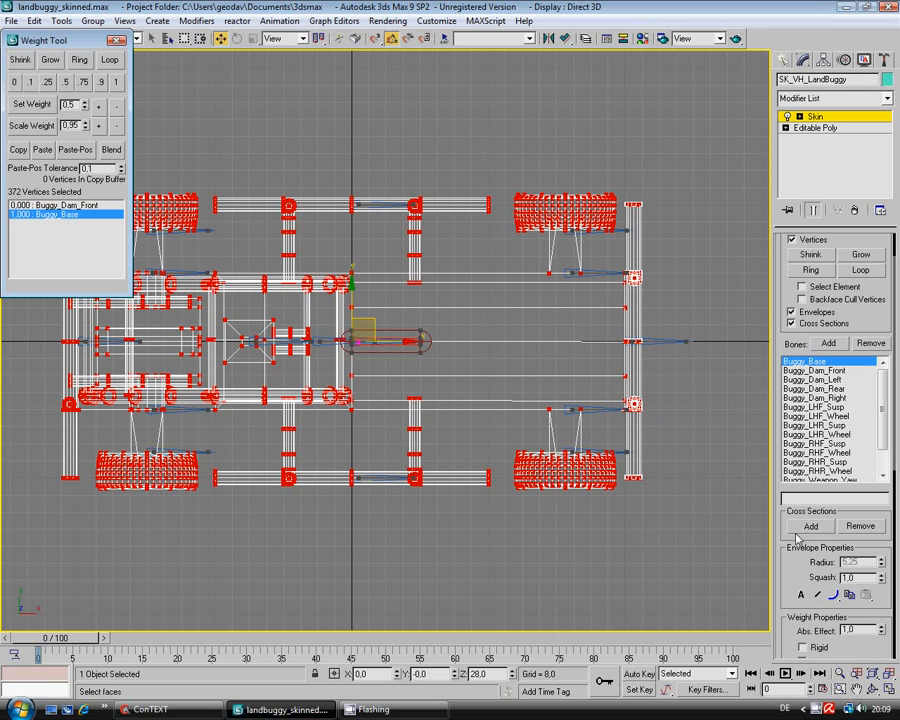
click(799, 372)
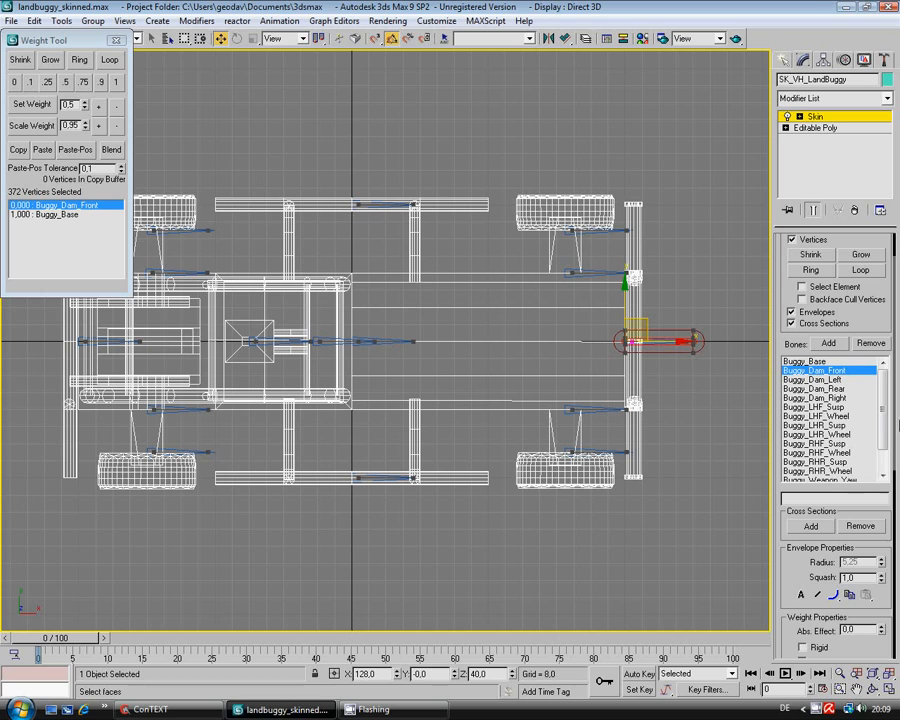
Step: Select all vertices of the left side bar and weight them fully (1) to the Buggy_Dam_Left bone
click(831, 381)
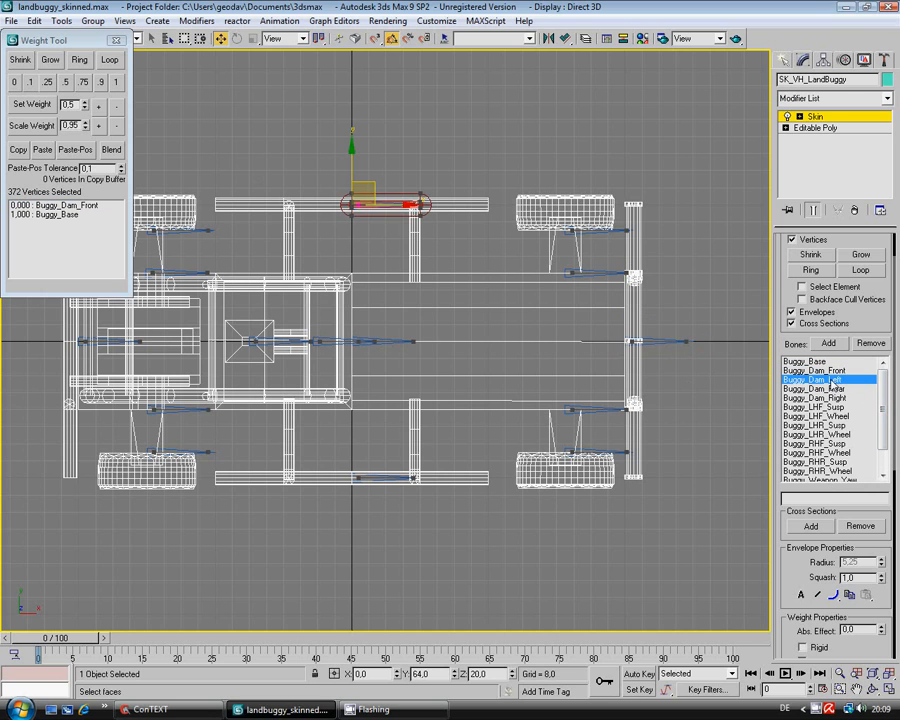
drag(389, 253, 457, 263)
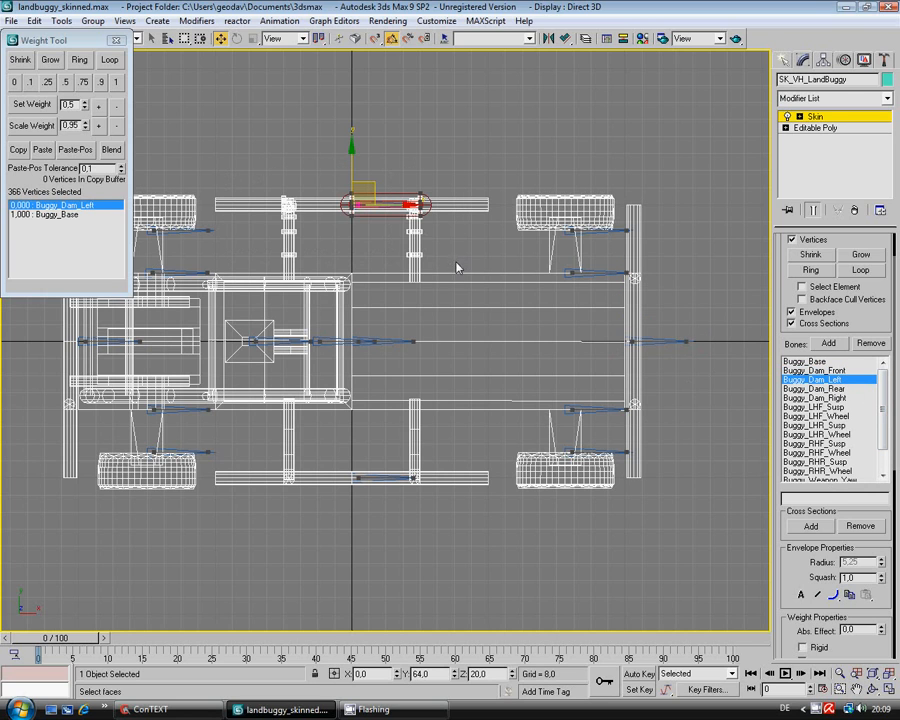
click(47, 61)
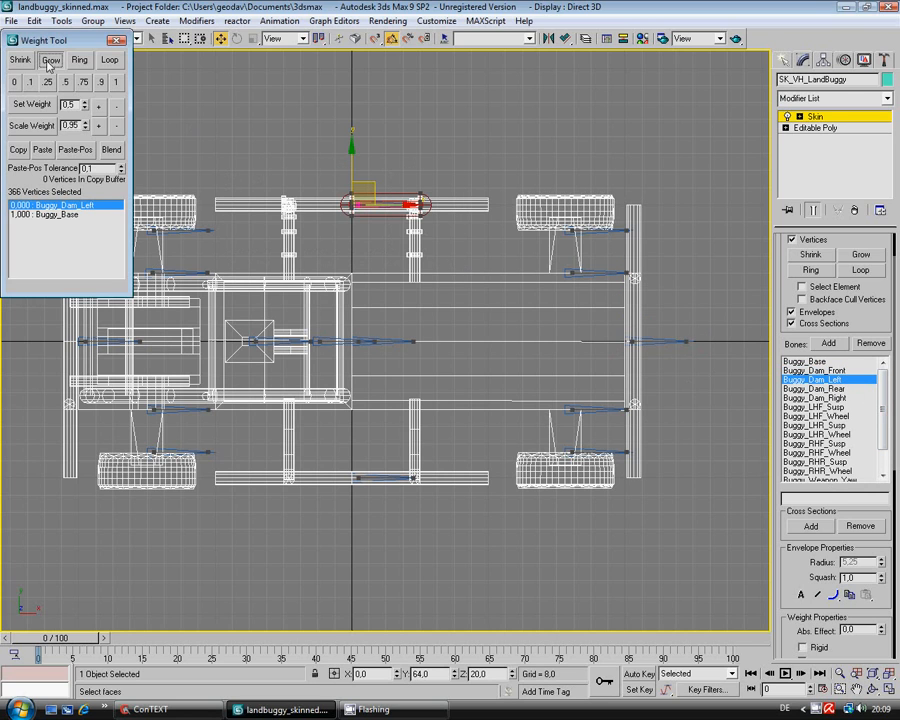
click(116, 83)
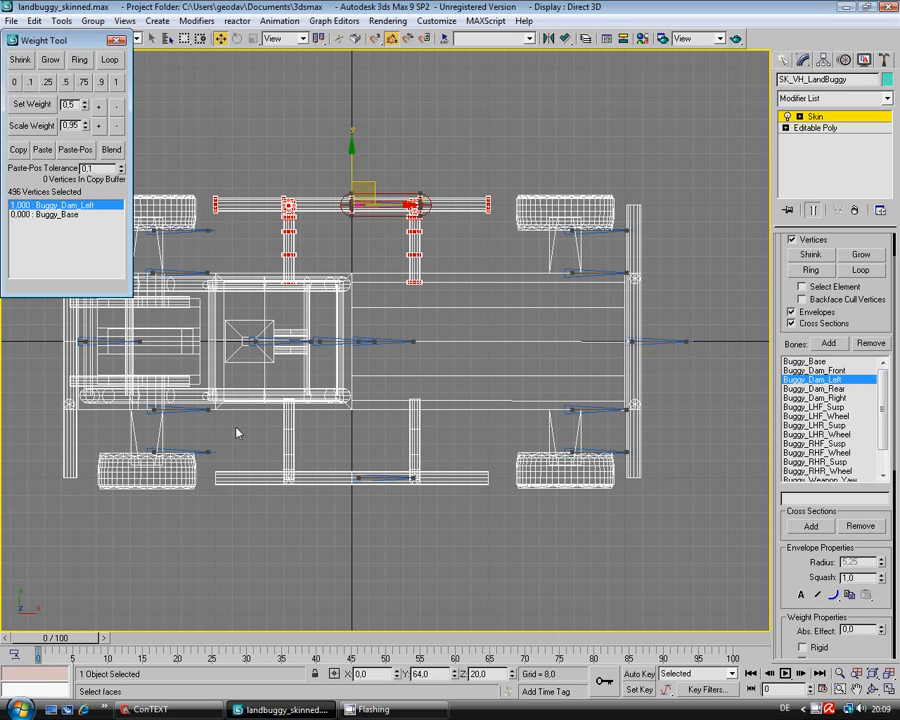
Step: Select all vertices of the right side bar and weight them fully (1) to the Buggy_Dam_Right bone
drag(240, 416, 440, 517)
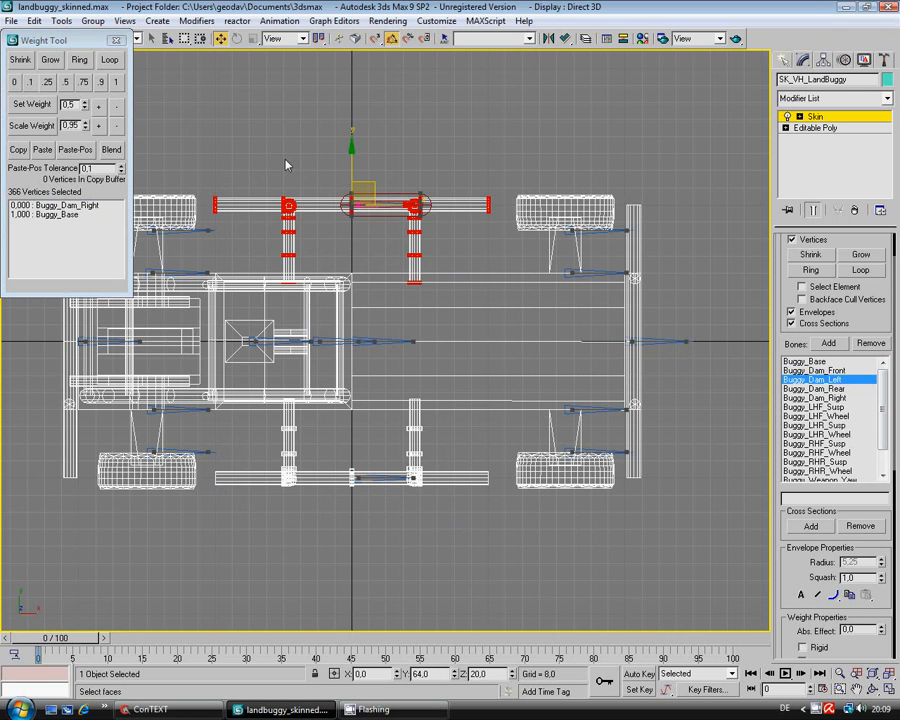
click(54, 62)
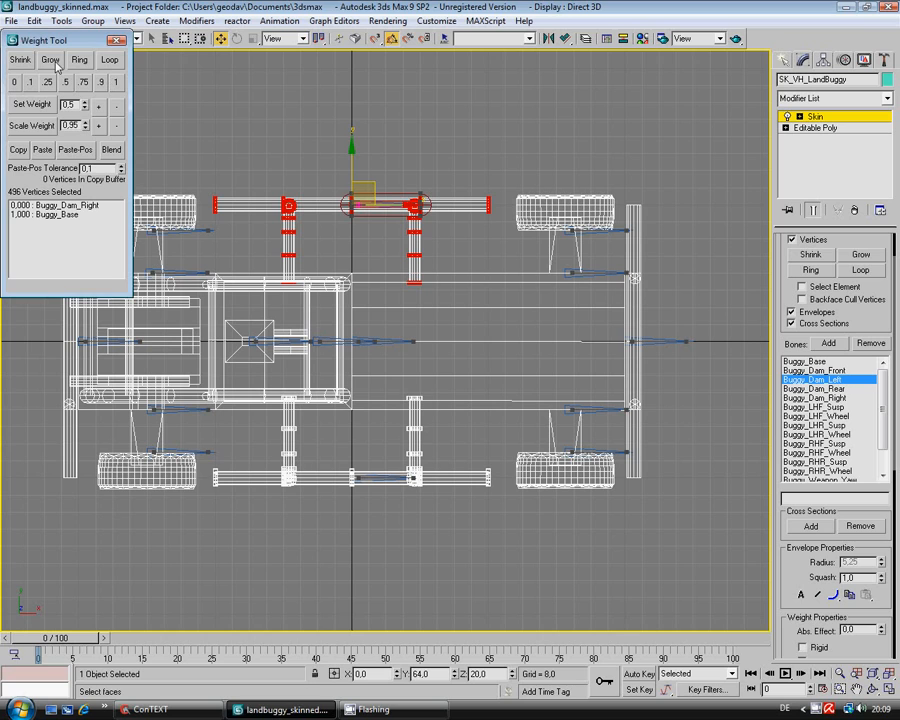
click(838, 399)
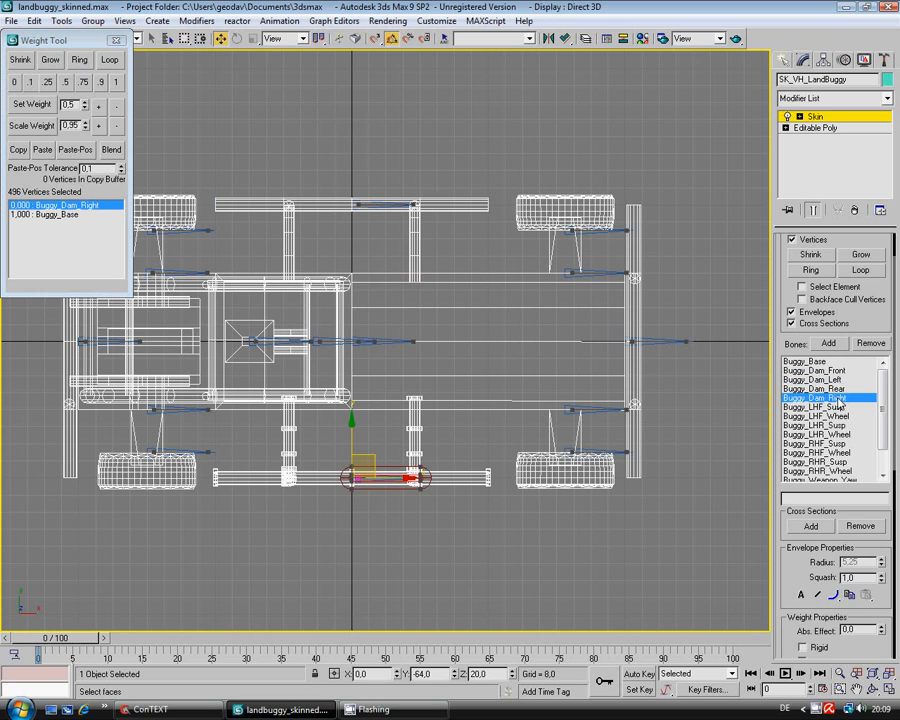
click(115, 82)
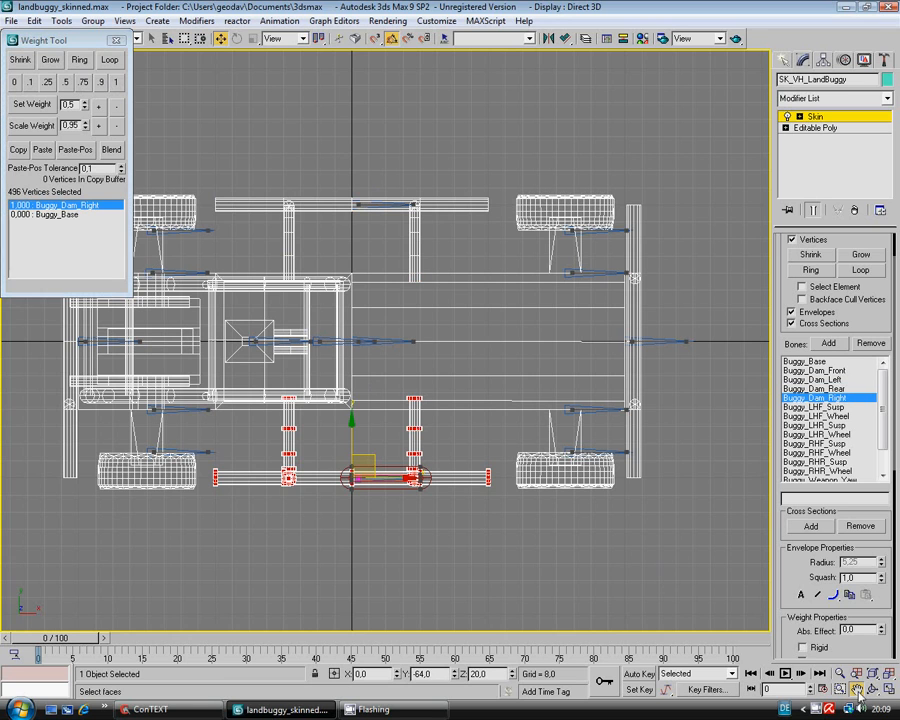
Step: Select the rear bumper's vertices, grow the selection to the complete bumper, and assign weight 1 to the Buggy_Dam_Rear bone
key(ctrl+p)
drag(436, 529, 622, 547)
right_click(207, 435)
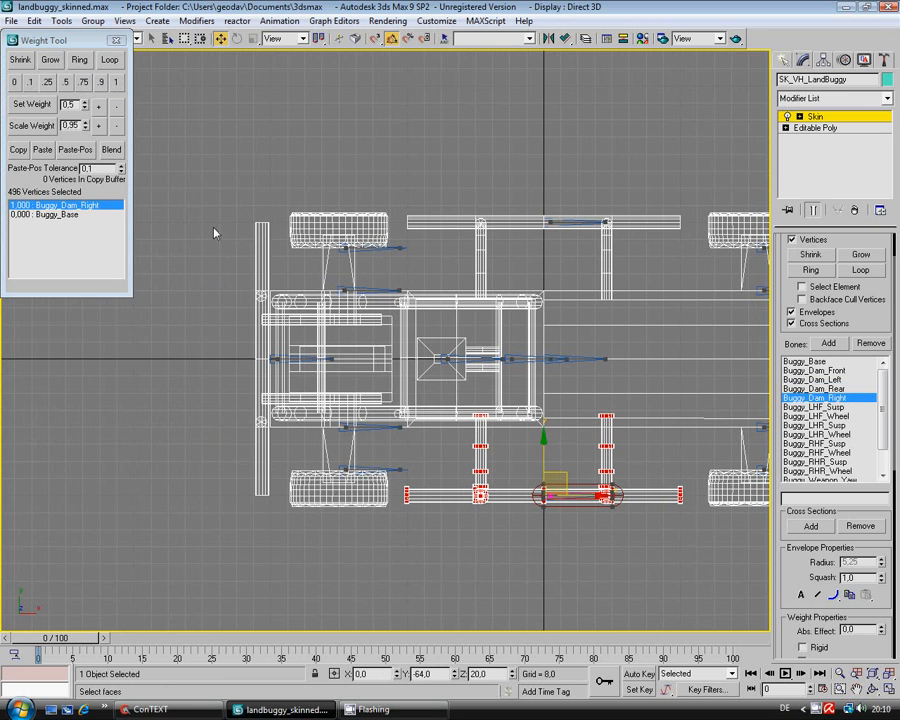
drag(246, 413, 258, 466)
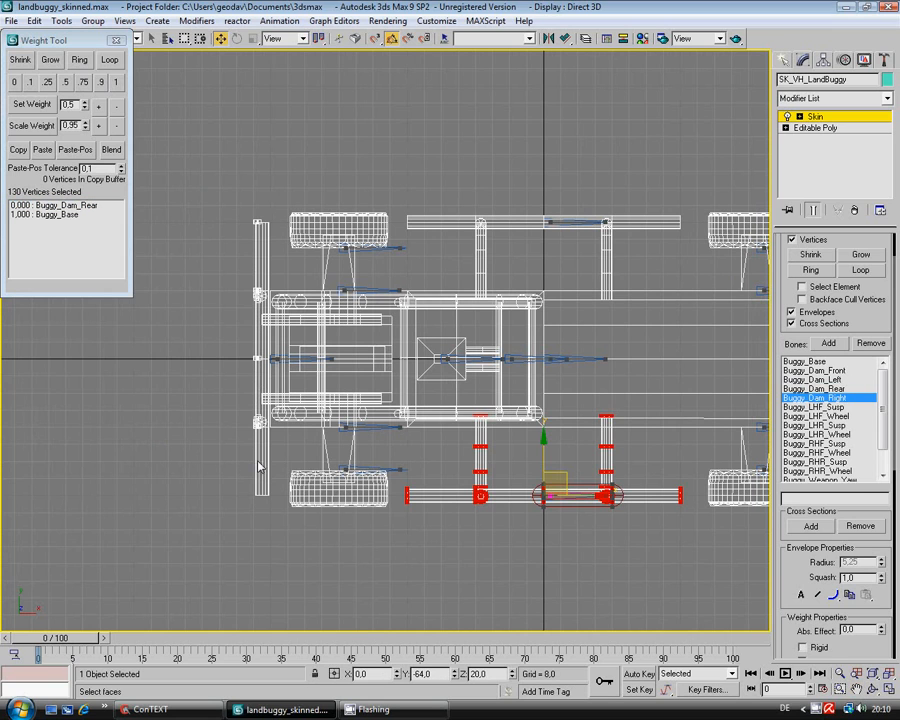
click(50, 61)
click(50, 62)
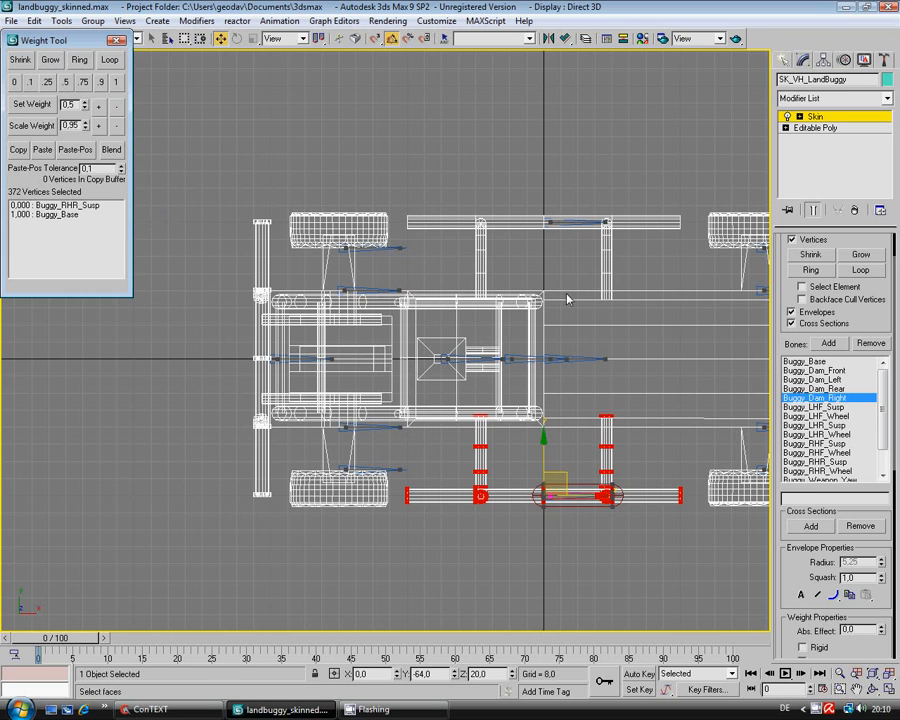
click(826, 388)
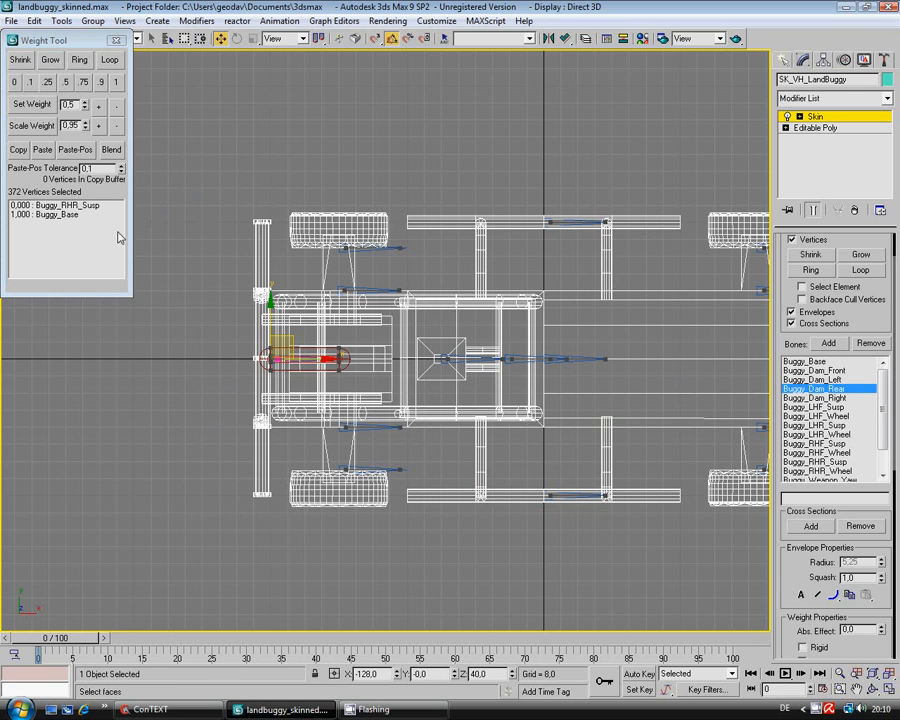
click(118, 83)
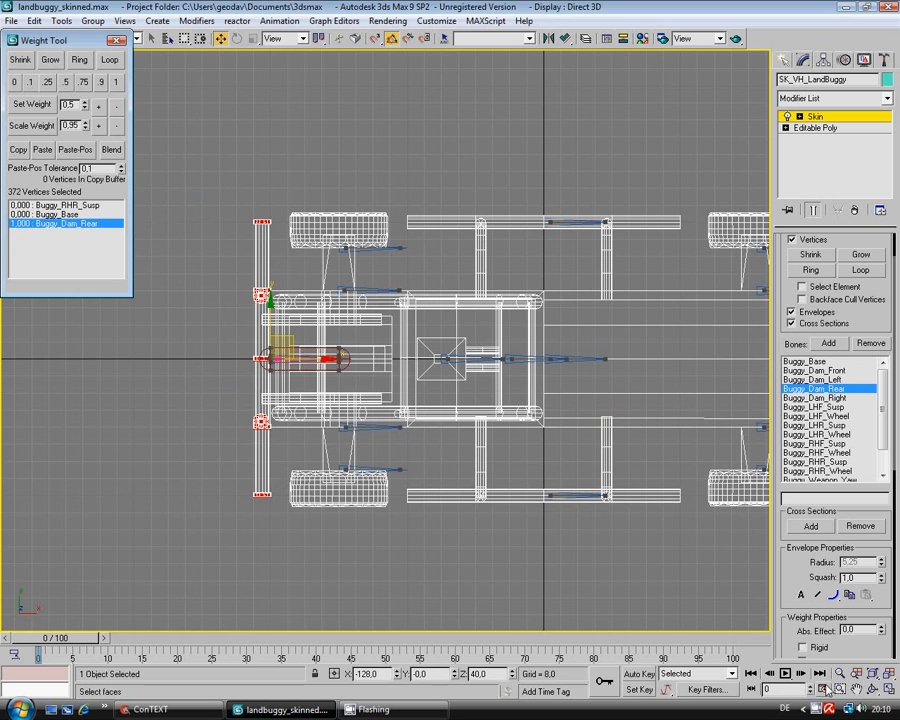
Step: Select all vertices of the left rear suspension arm and weight them fully (1) to the Buggy_LHR_Susp bone
click(857, 690)
drag(639, 557, 544, 580)
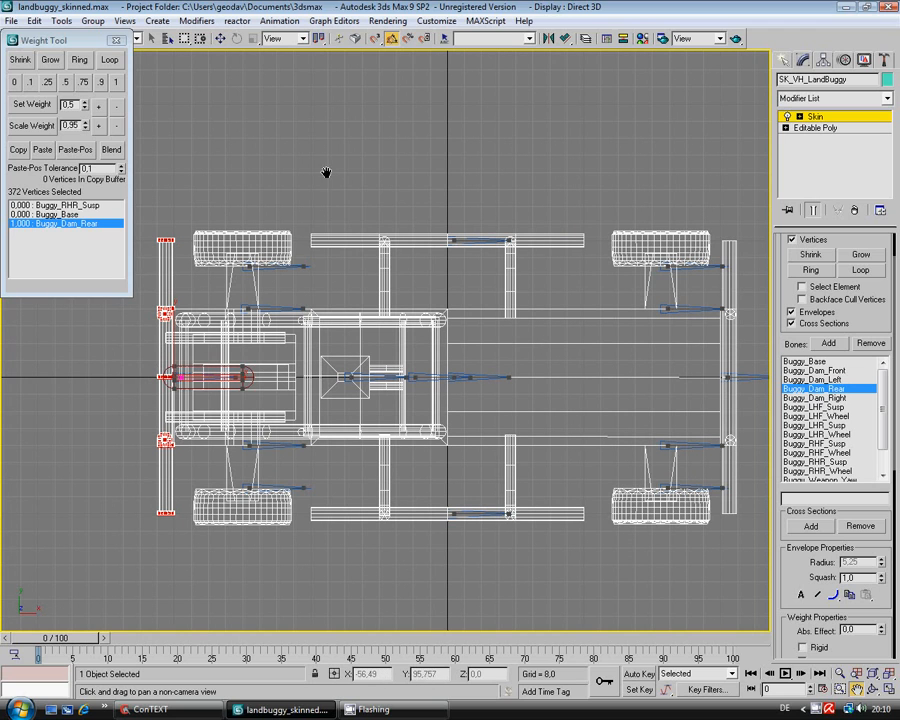
key(w)
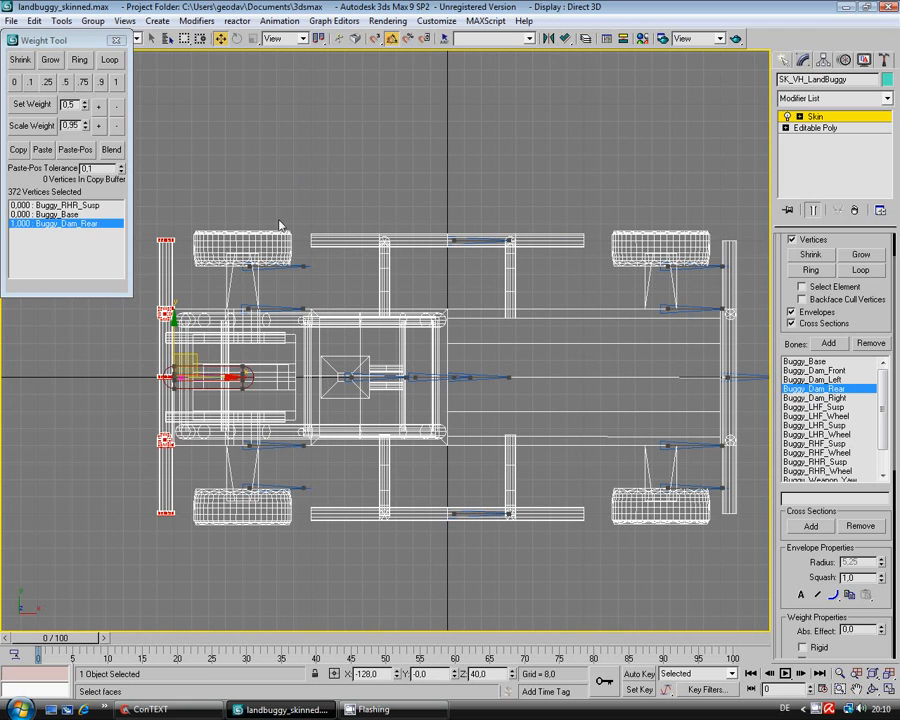
scroll(272, 218, up, 3)
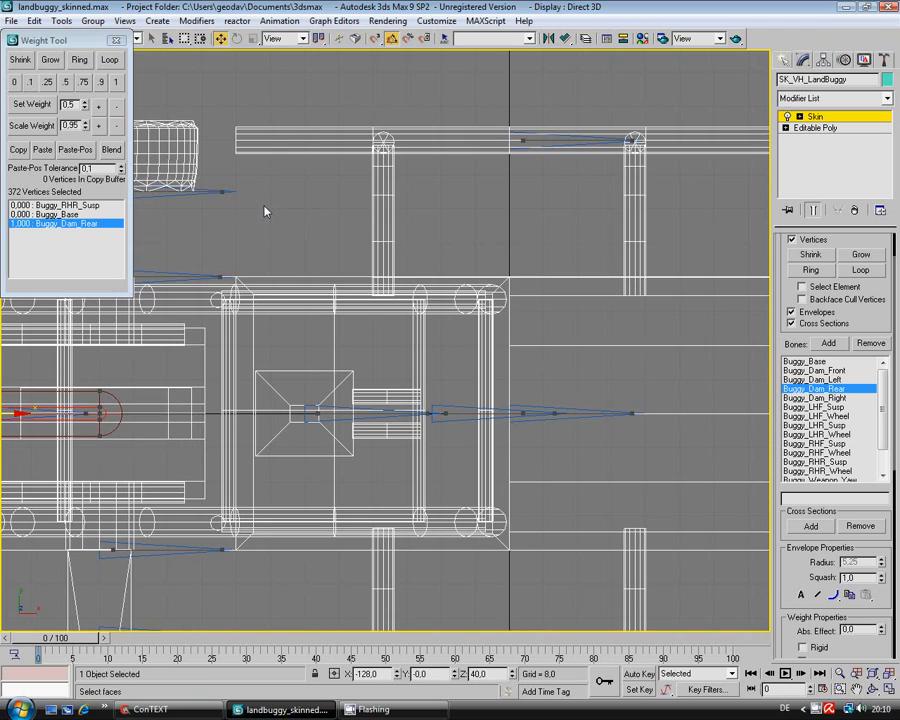
click(856, 689)
drag(334, 571, 525, 505)
right_click(490, 158)
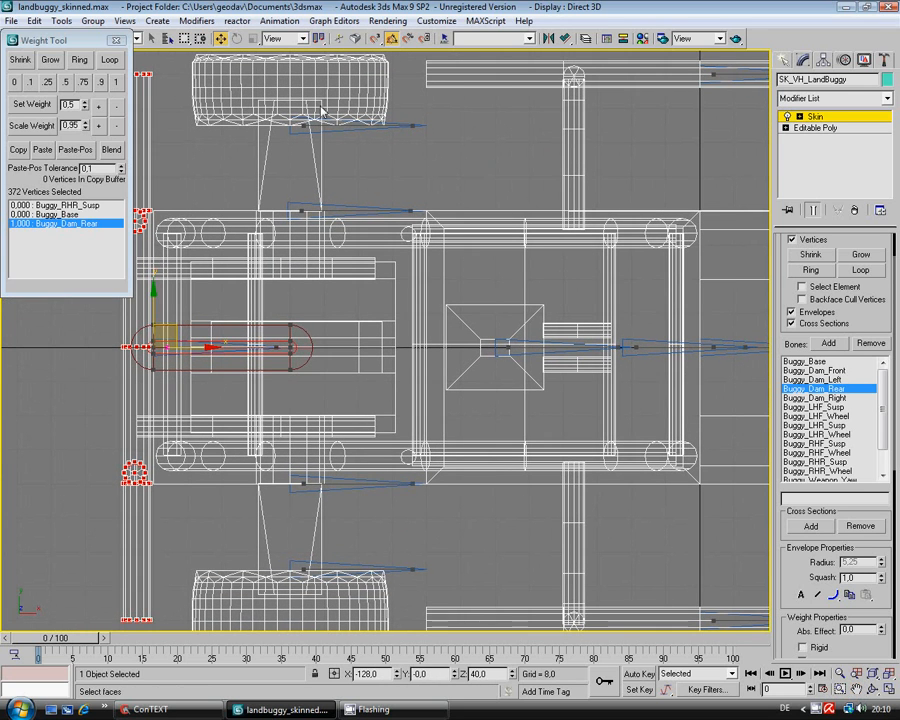
click(321, 100)
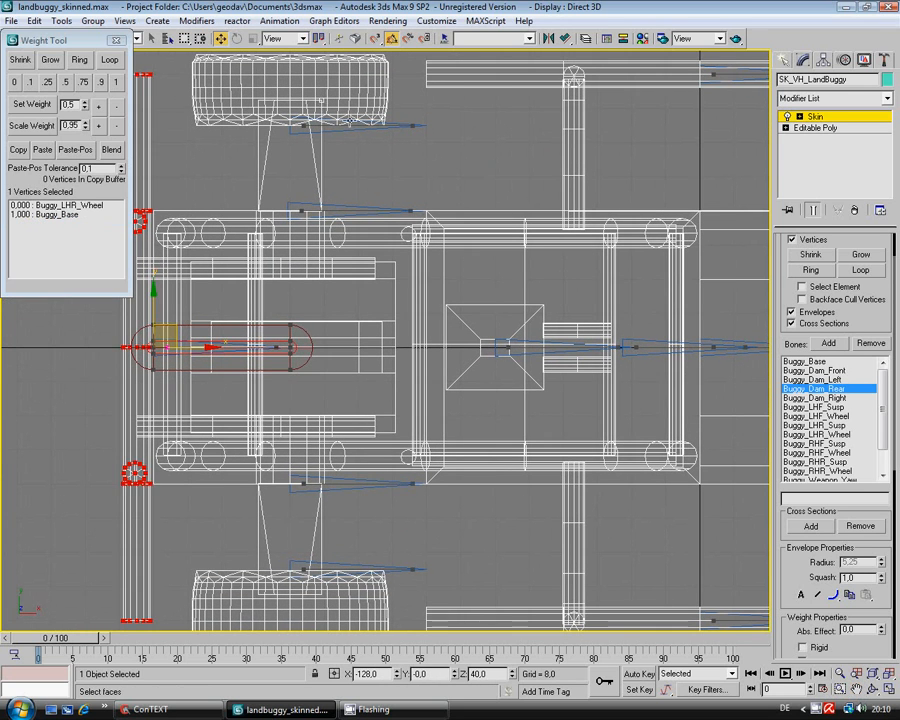
click(52, 61)
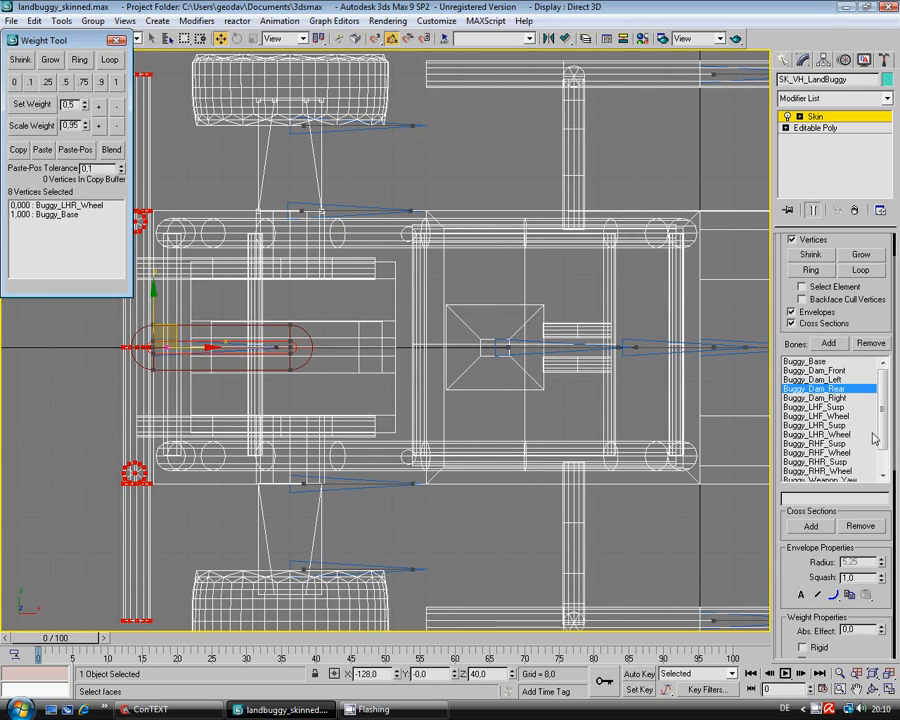
drag(883, 430, 885, 442)
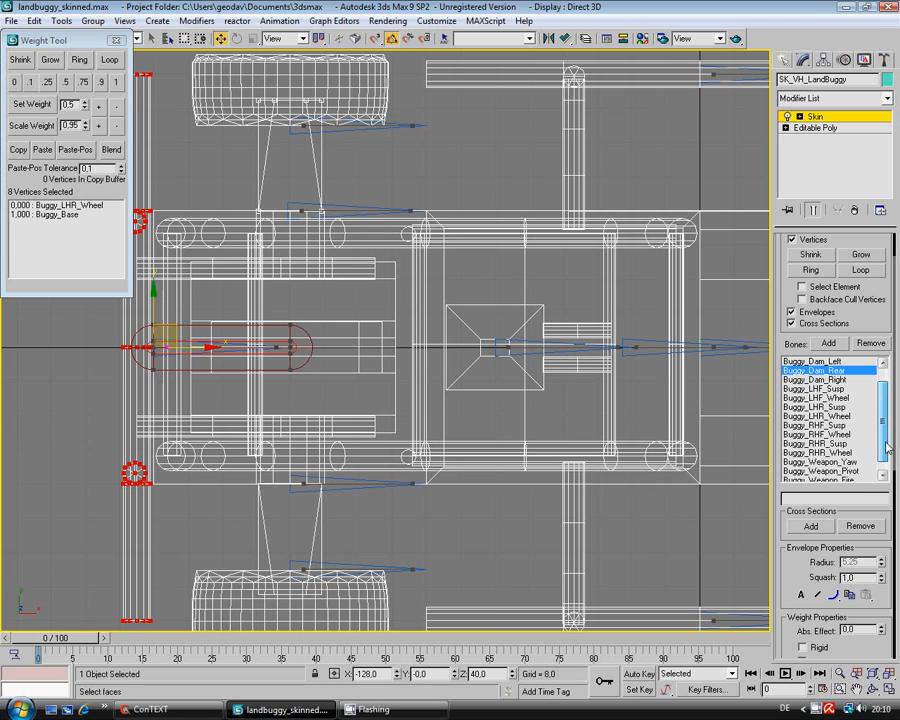
click(839, 408)
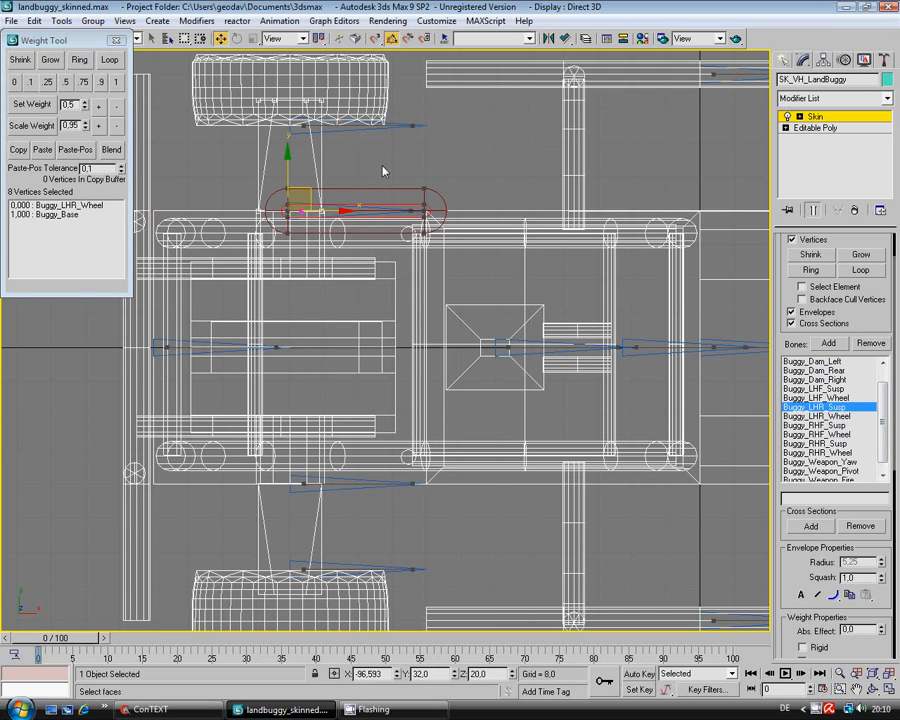
click(116, 82)
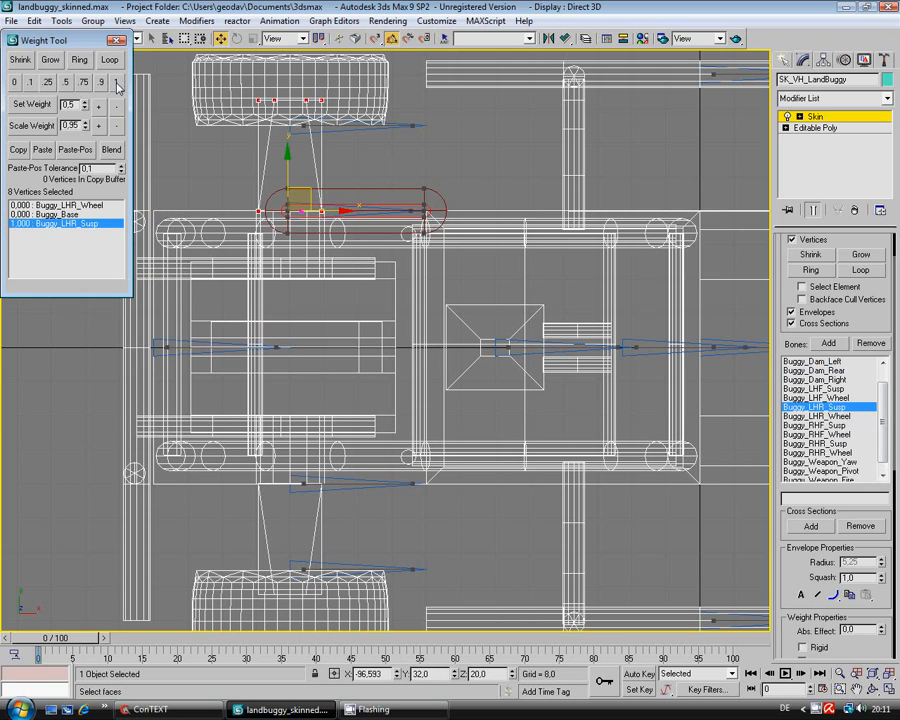
Step: Select part of the left rear wheel, grow the selection to the whole wheel, and assign weight 1 to the Buggy_LHR_Wheel bone
drag(365, 134, 401, 58)
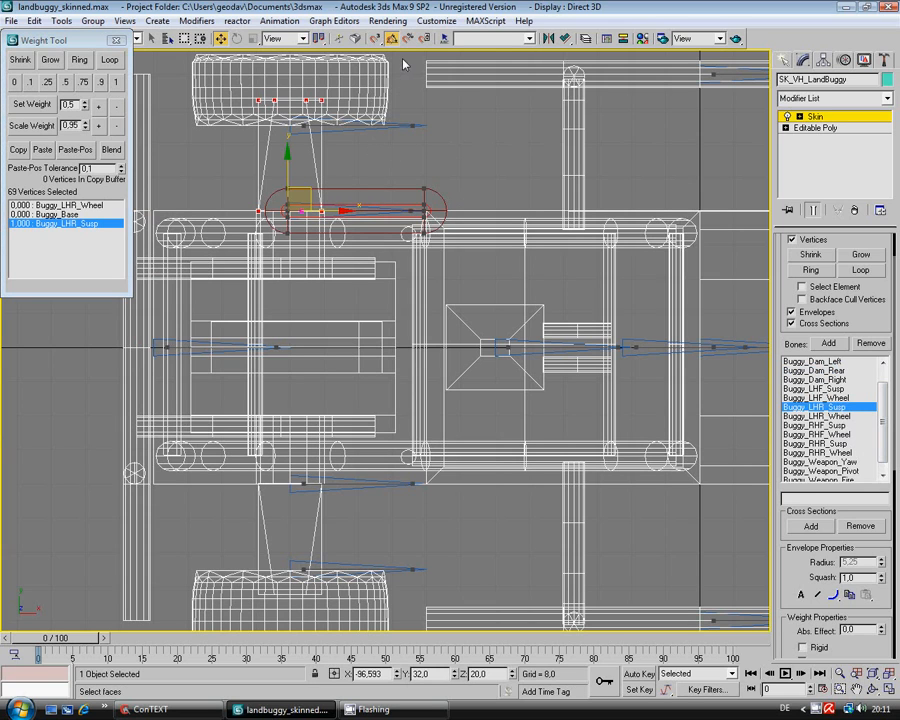
click(50, 61)
click(50, 61)
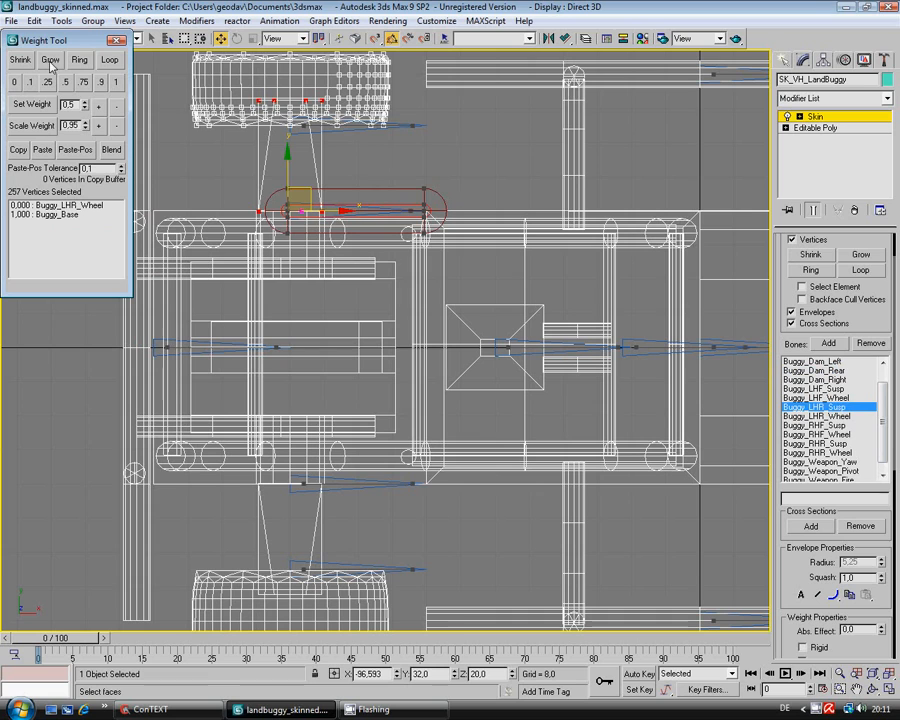
click(50, 61)
click(50, 61)
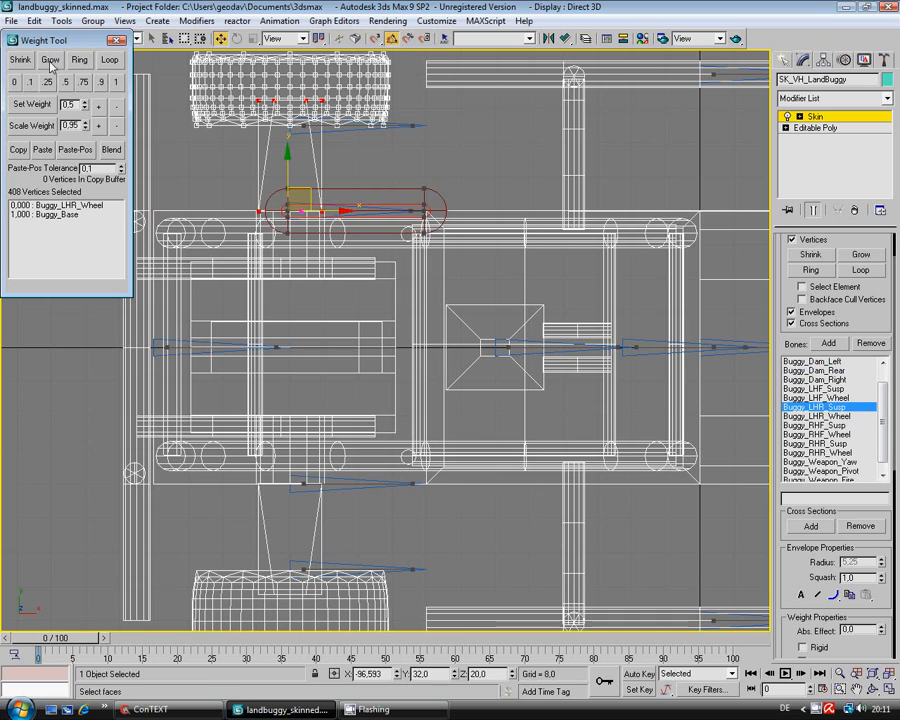
click(80, 205)
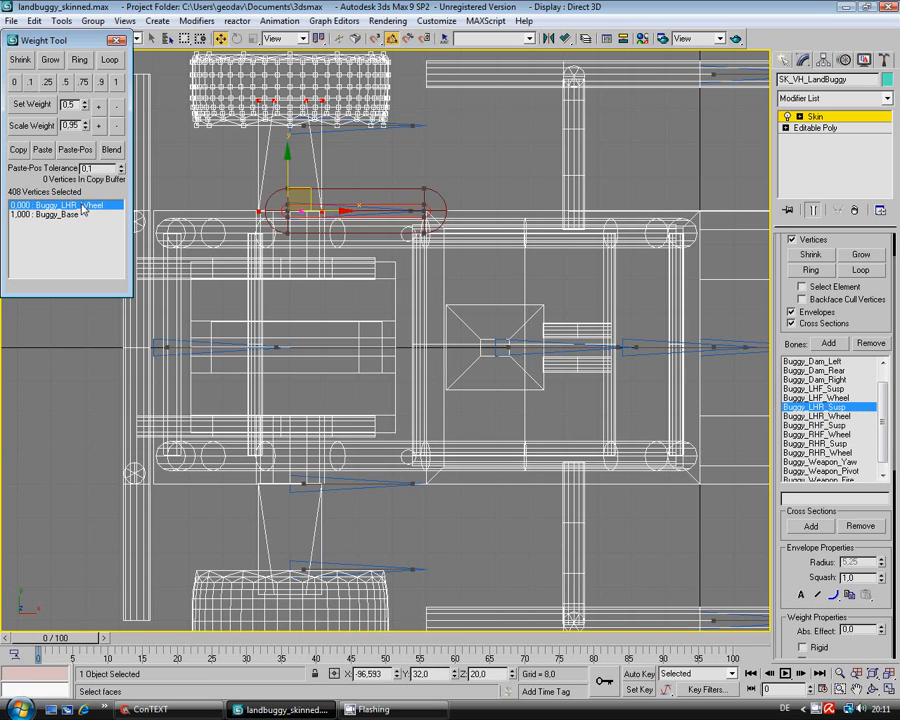
click(116, 82)
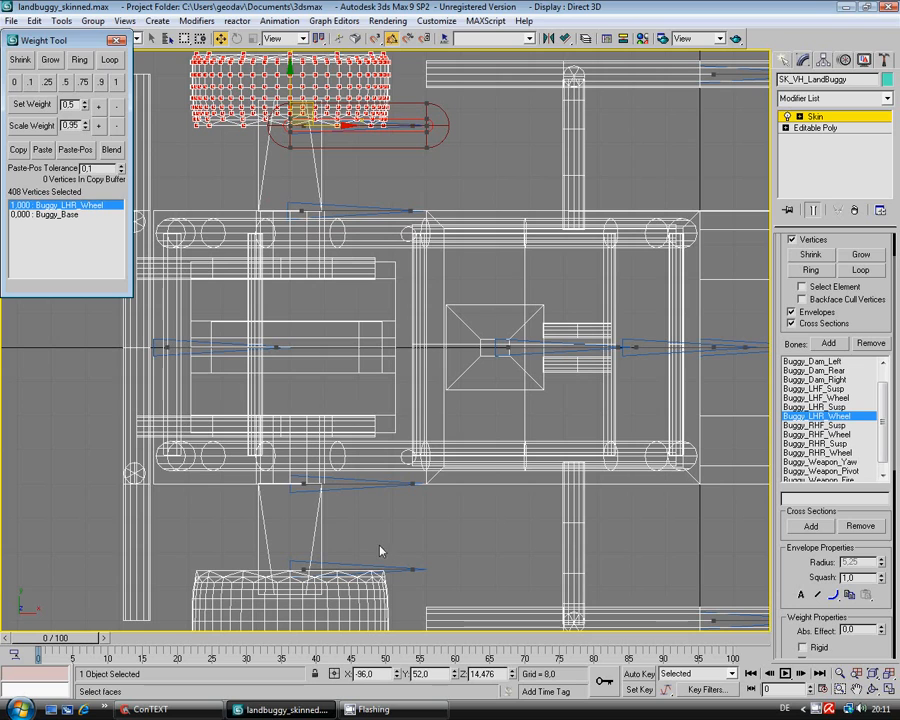
Step: Select the right rear suspension arm's vertices by growing the selection and assign weight 1 to the Buggy_RHR_Susp bone
click(266, 382)
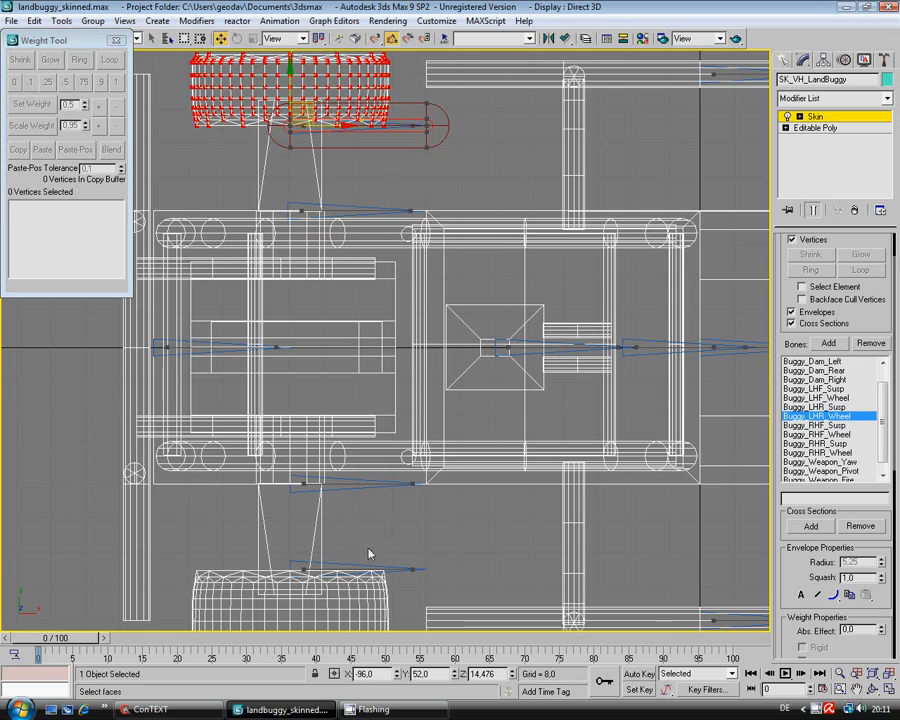
click(319, 592)
click(50, 60)
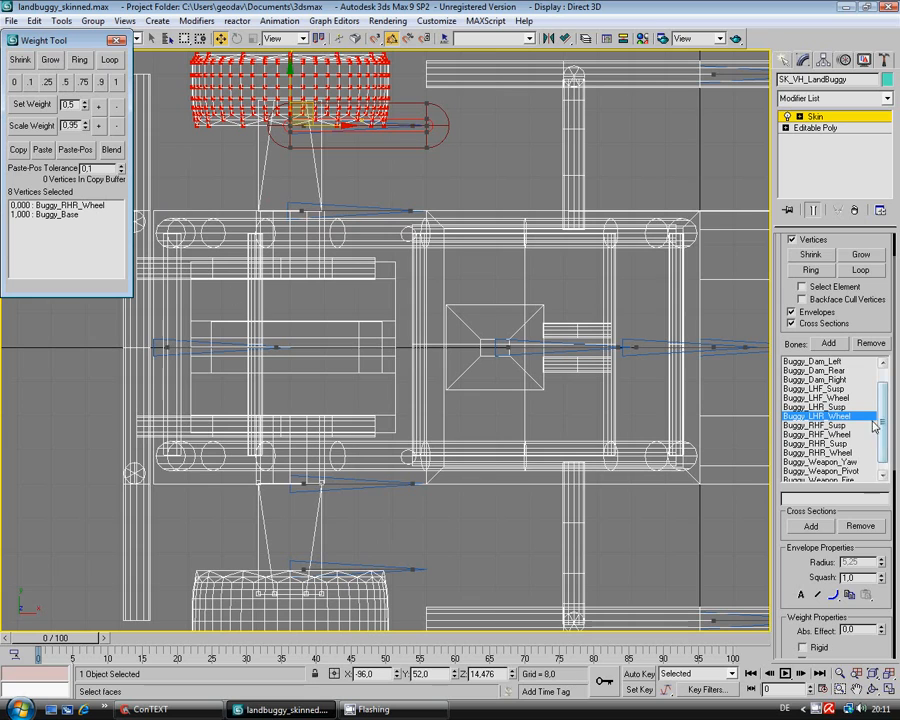
click(838, 443)
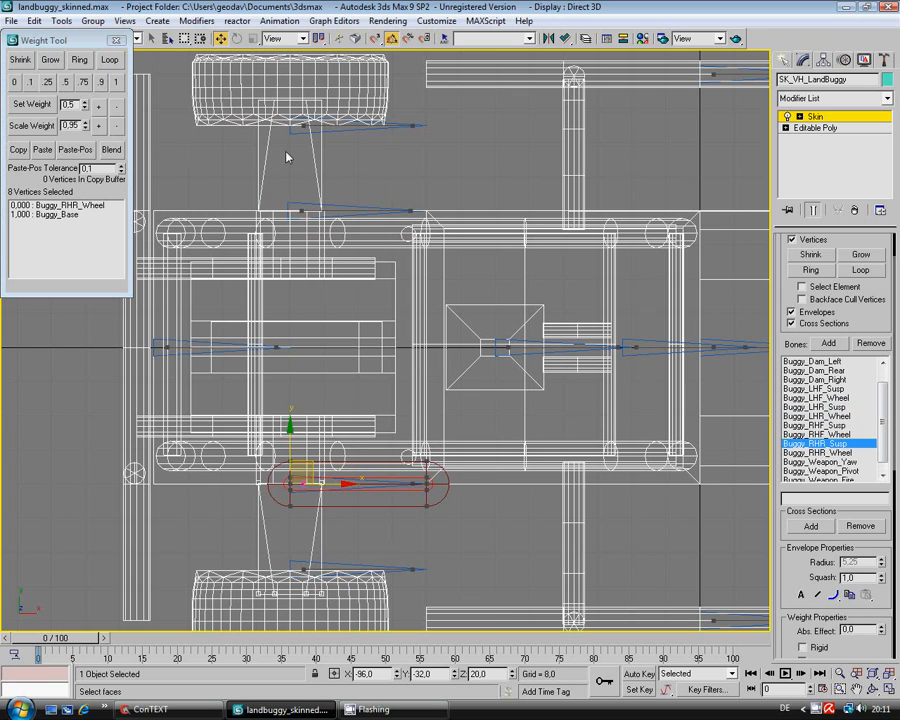
click(119, 82)
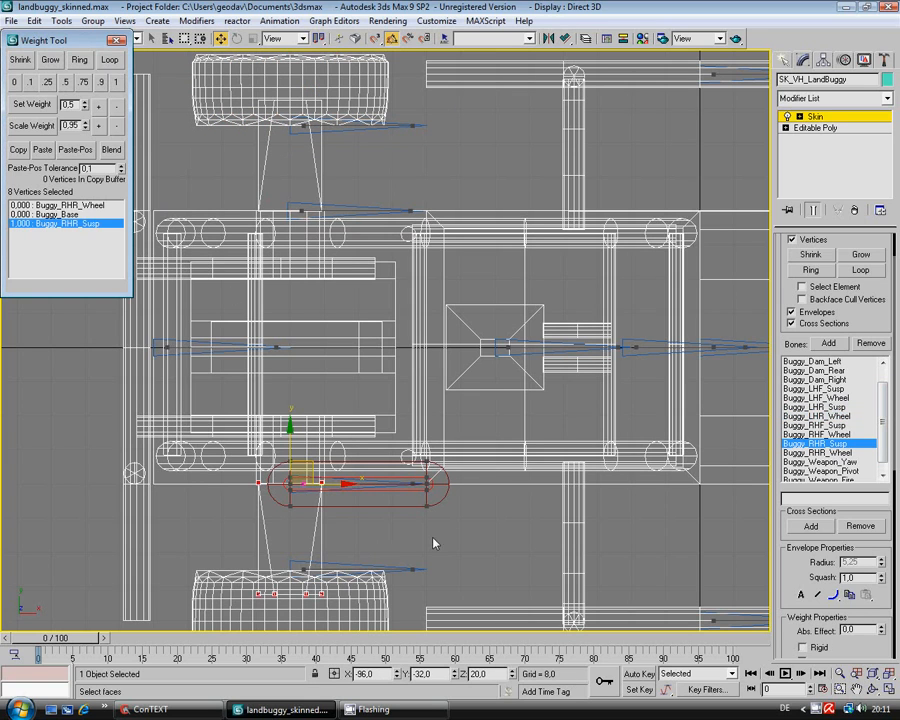
Step: Select all vertices of the right rear wheel and weight them fully (1) to the Buggy_RHR_Wheel bone
drag(359, 544, 390, 626)
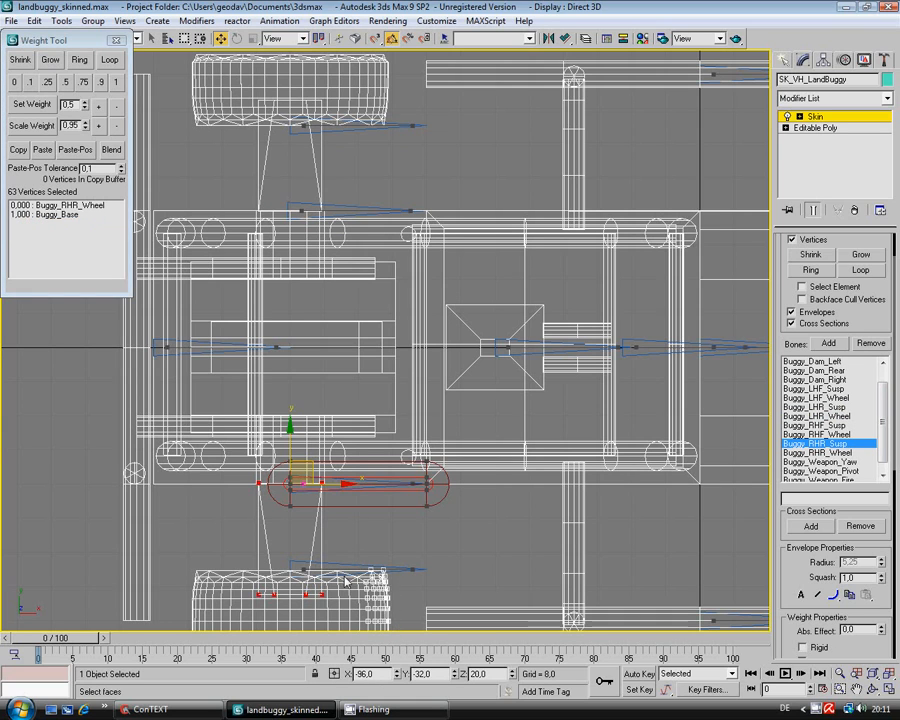
click(49, 60)
click(49, 60)
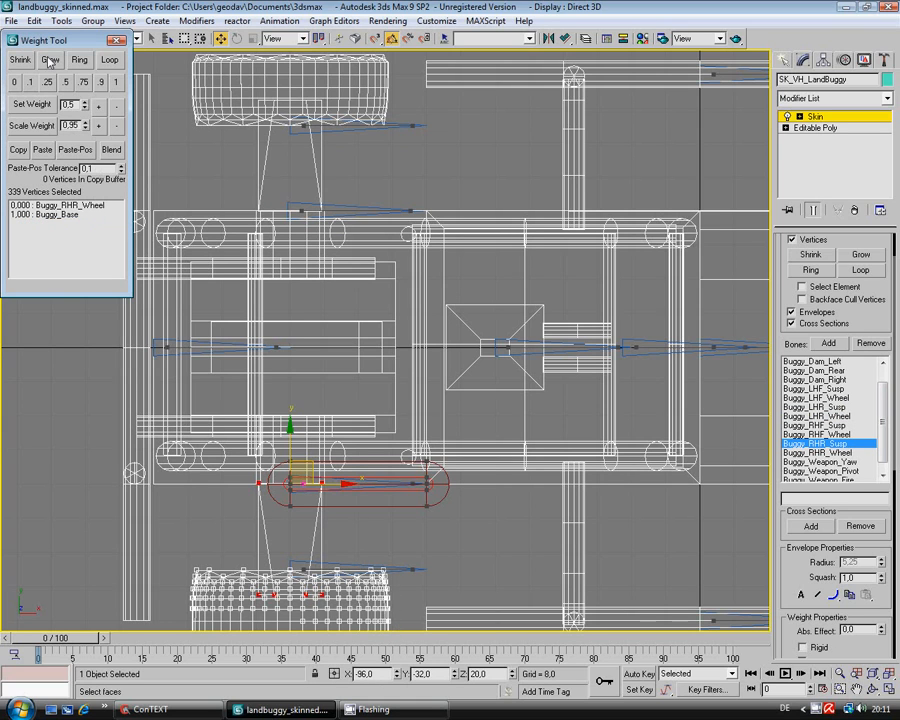
click(49, 60)
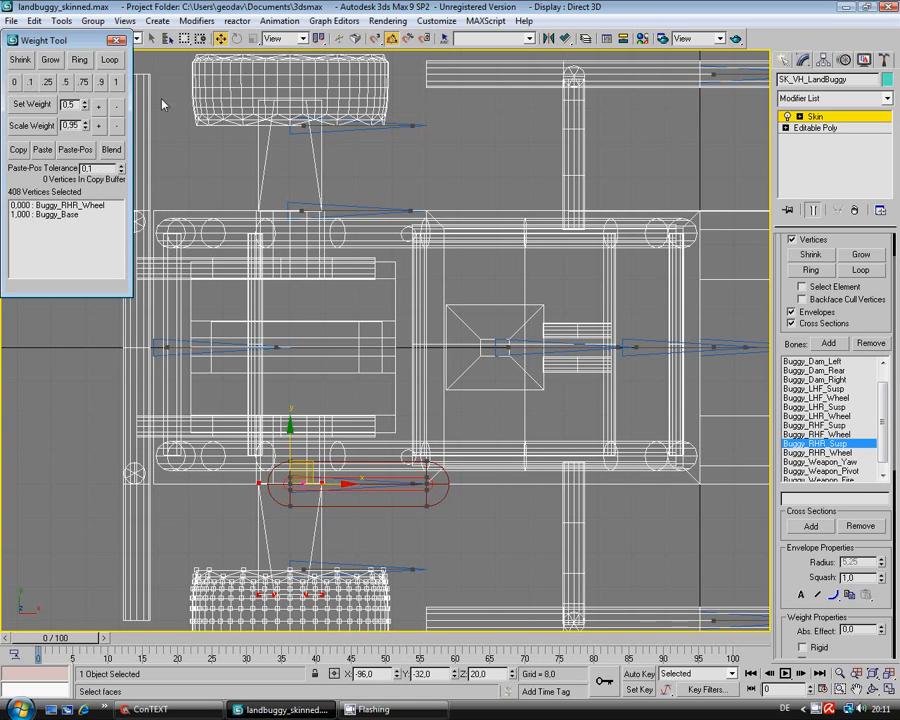
click(80, 205)
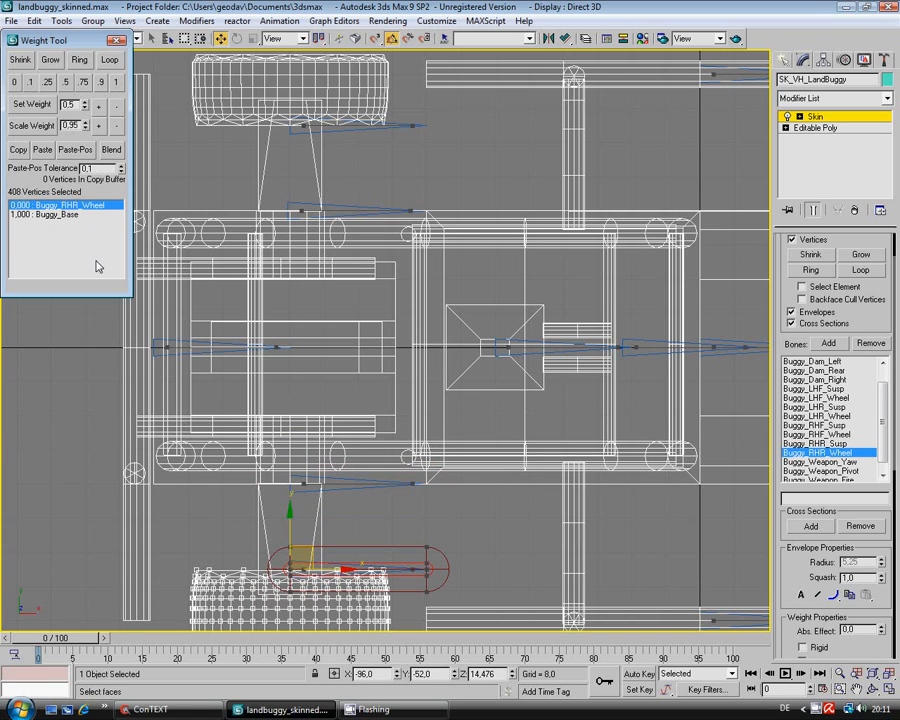
click(115, 82)
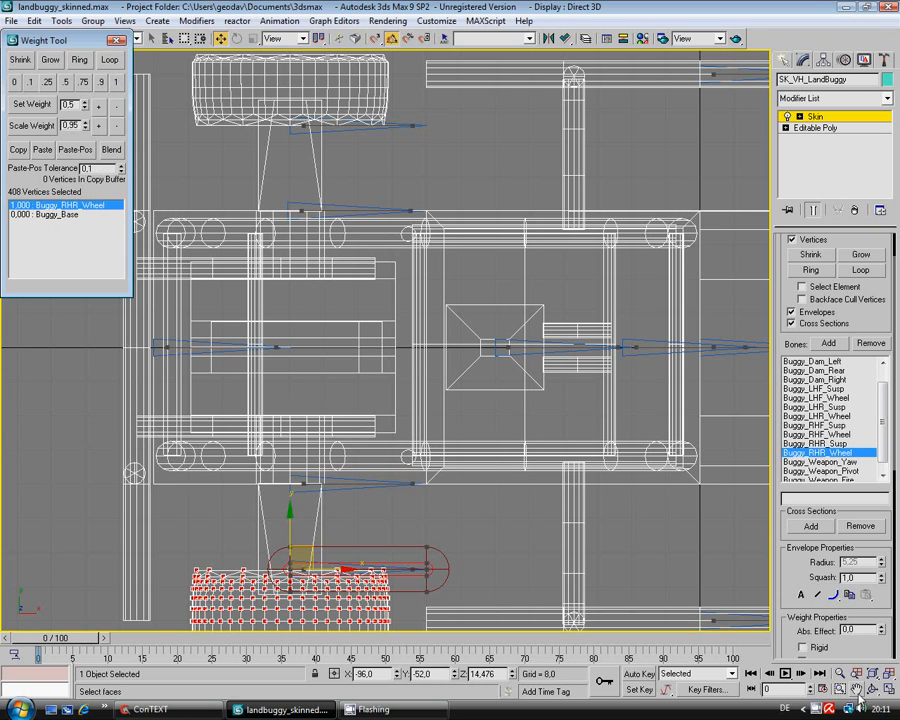
Step: Select the complete right front suspension arm at the buggy's front end and assign weight 1 to the Buggy_RHF_Susp bone
click(854, 688)
drag(675, 559, 341, 577)
drag(602, 567, 323, 531)
right_click(556, 528)
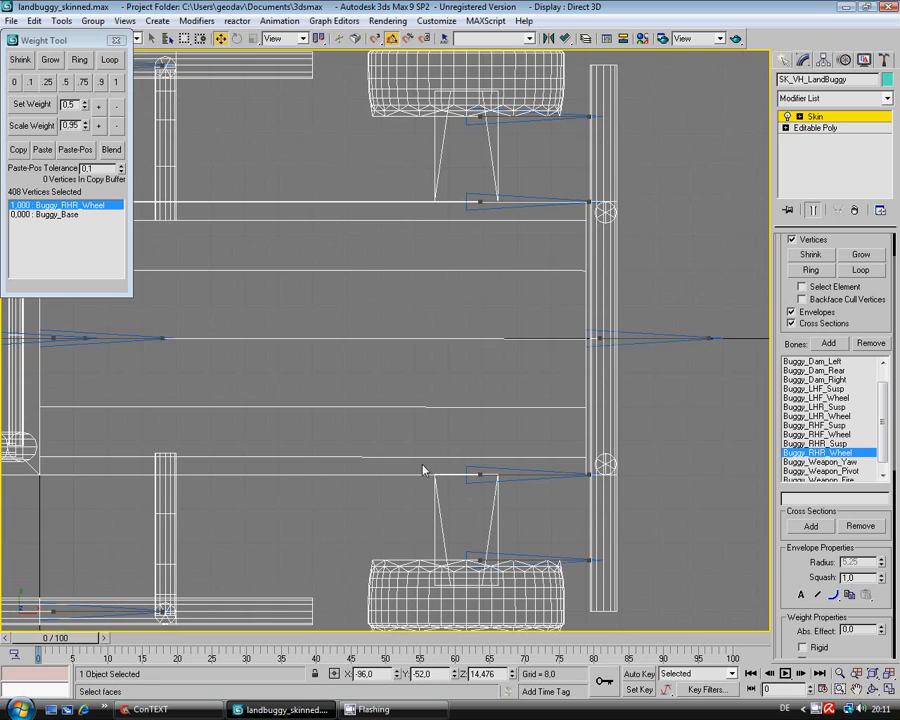
drag(411, 459, 522, 546)
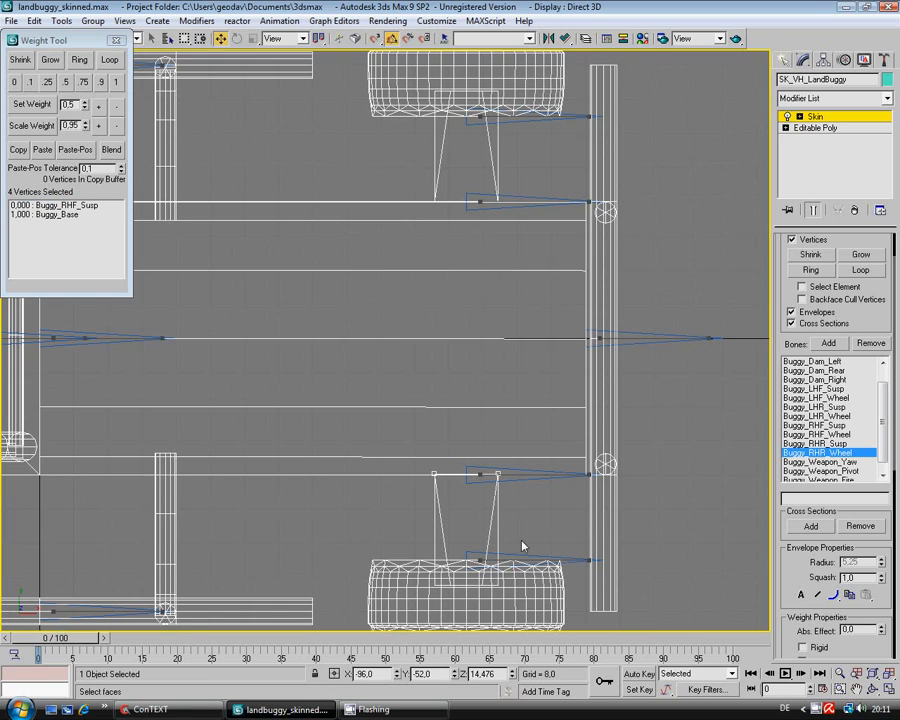
click(50, 61)
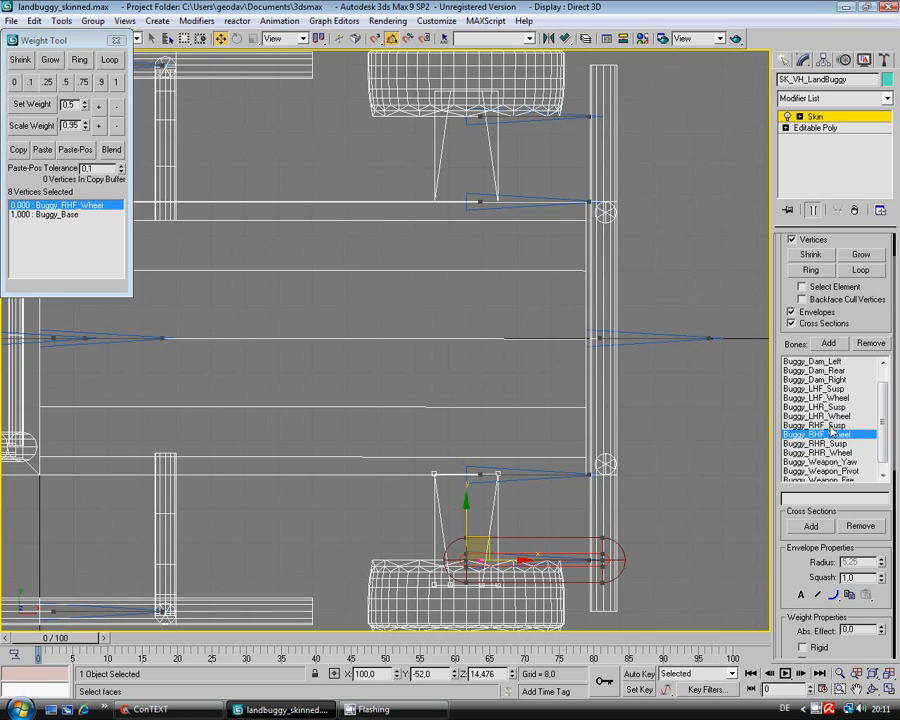
click(812, 425)
click(111, 81)
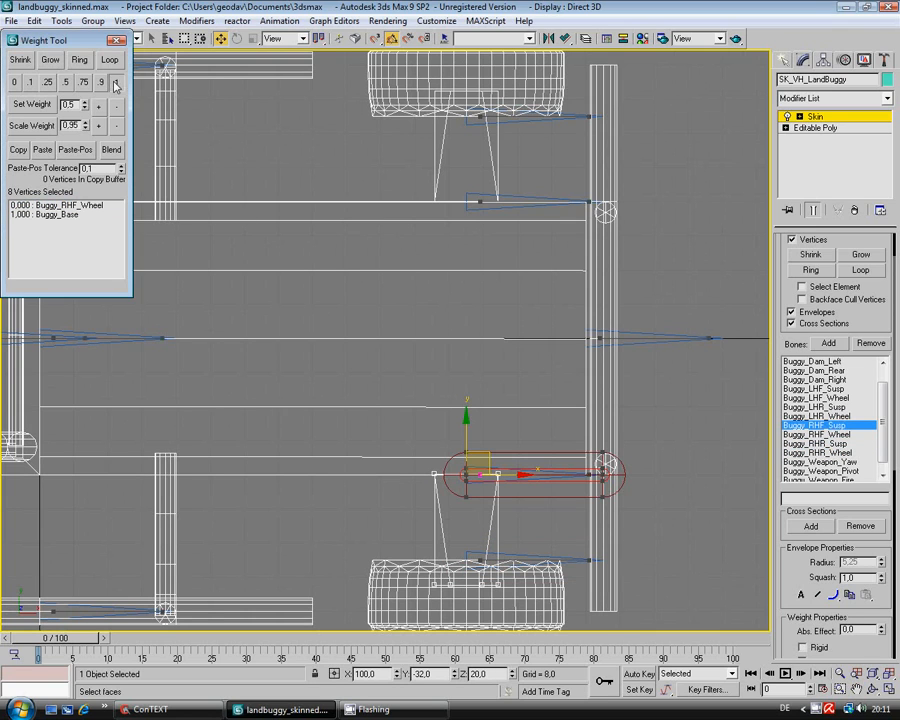
Step: Grow a vertex selection over the entire right front wheel and weight it fully (1) to the Buggy_RHF_Wheel bone
drag(342, 520, 570, 625)
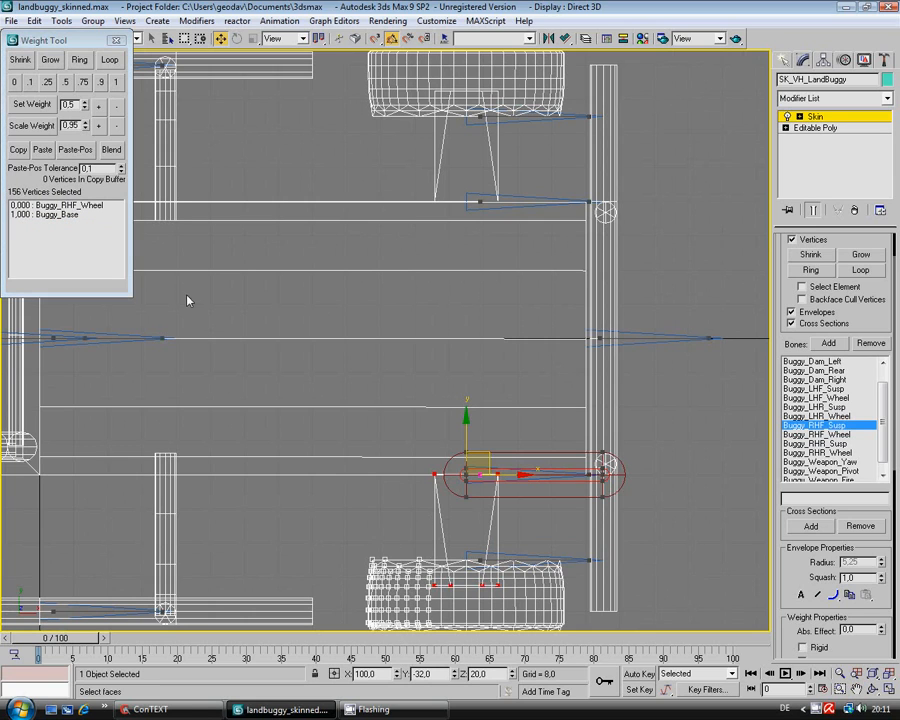
click(49, 60)
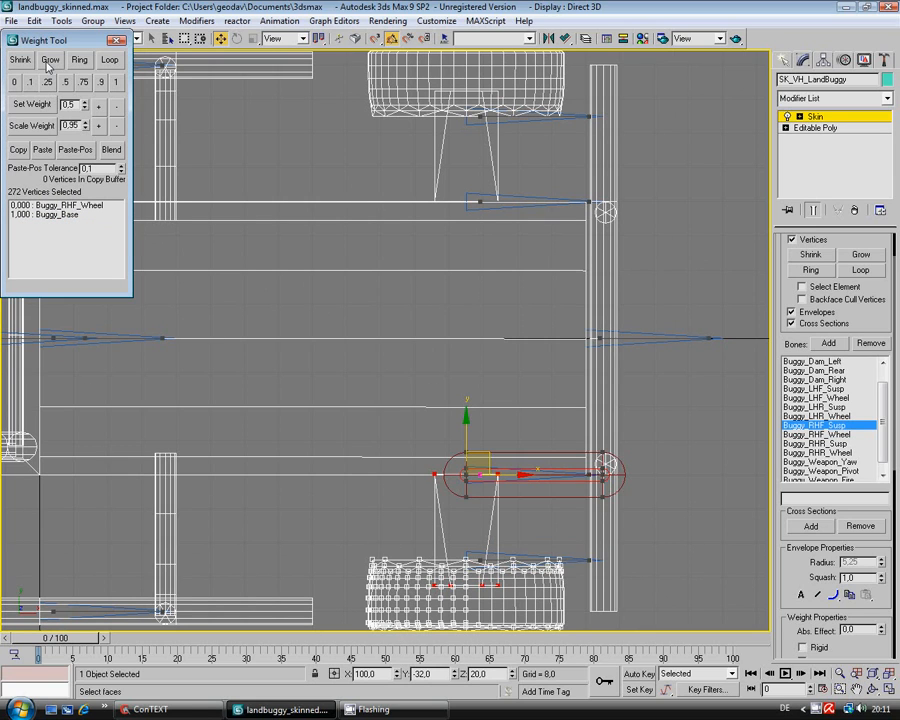
click(49, 60)
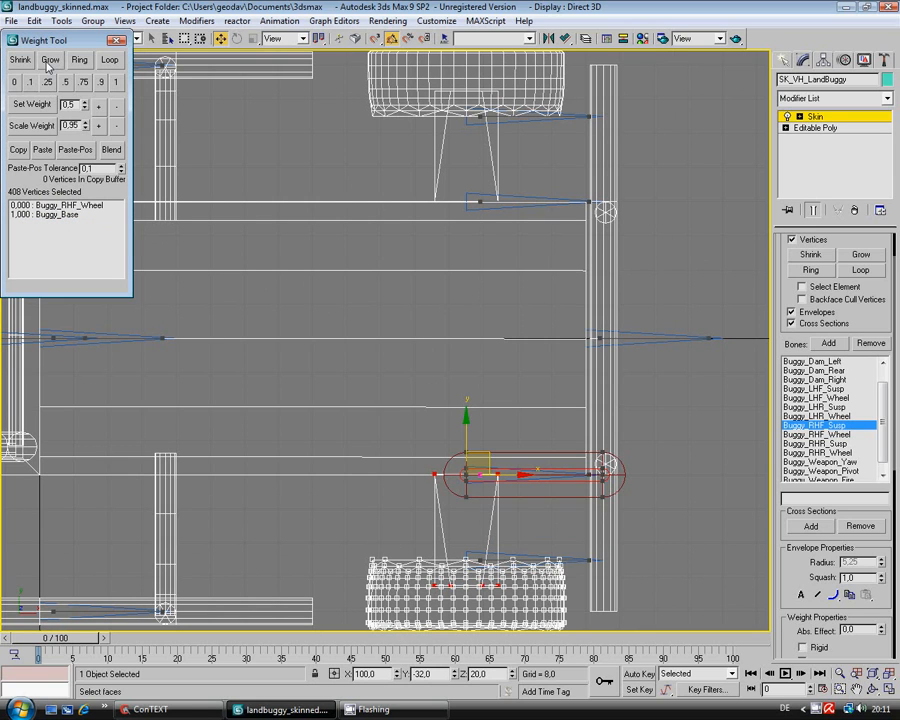
click(91, 207)
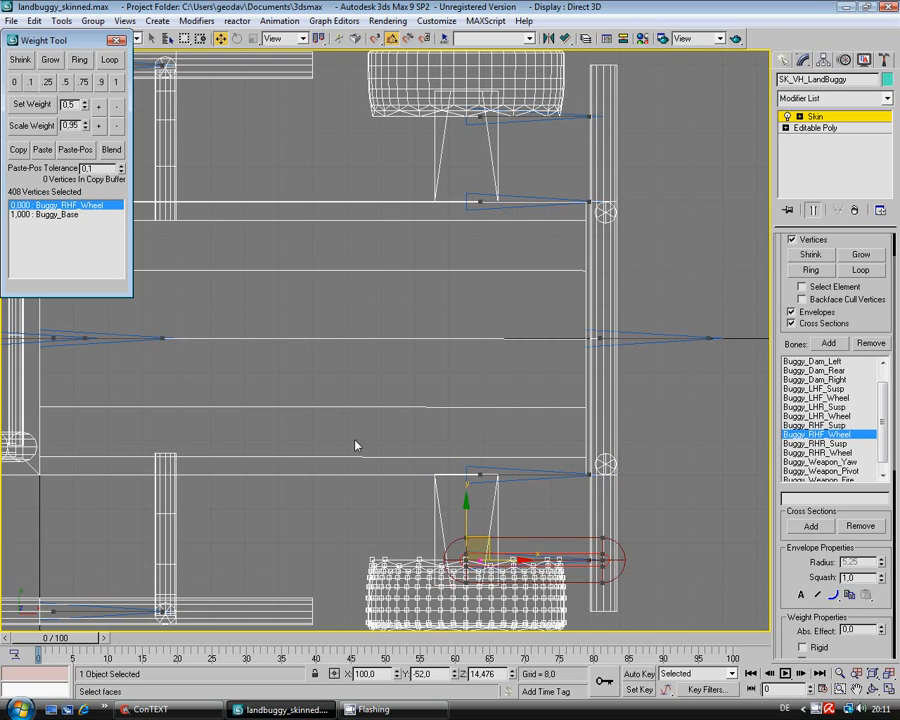
click(115, 82)
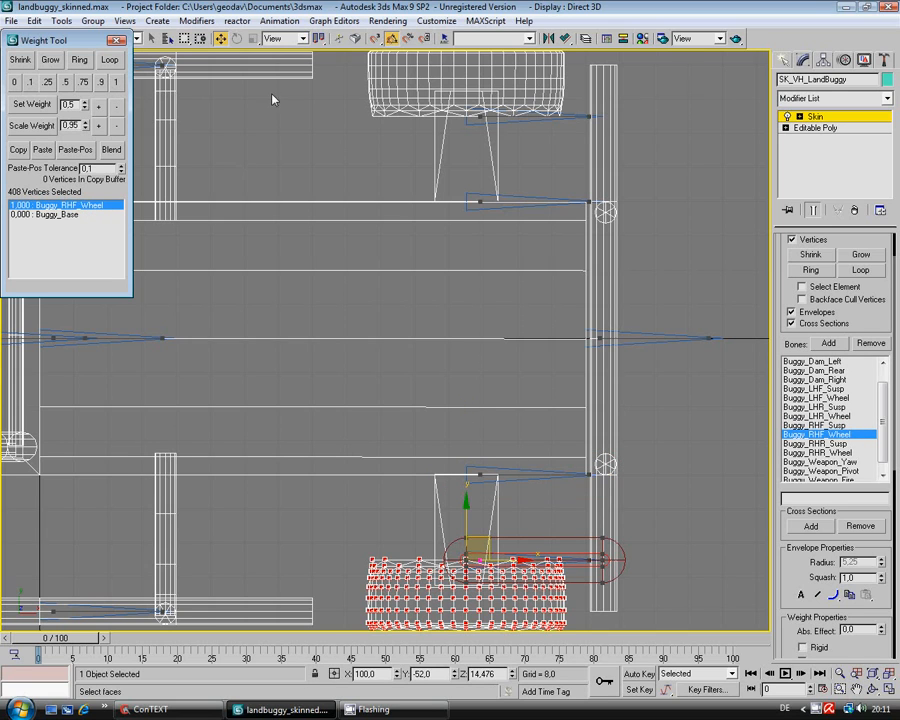
Step: Select all vertices of the left front suspension arm and assign weight 1 to the Buggy_LHF_Susp bone
drag(412, 173, 536, 209)
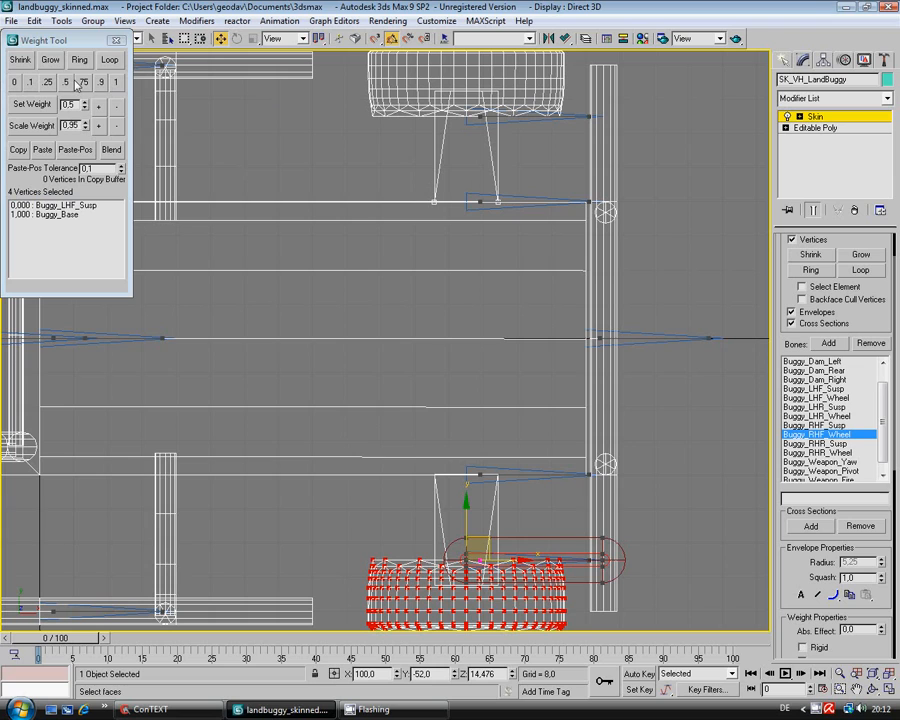
click(53, 60)
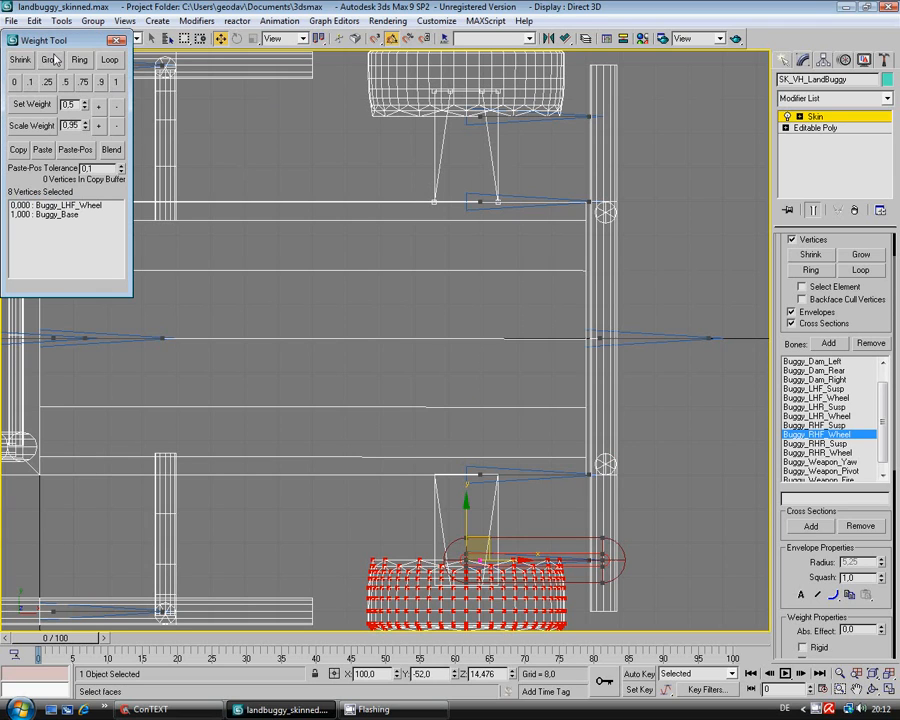
click(838, 389)
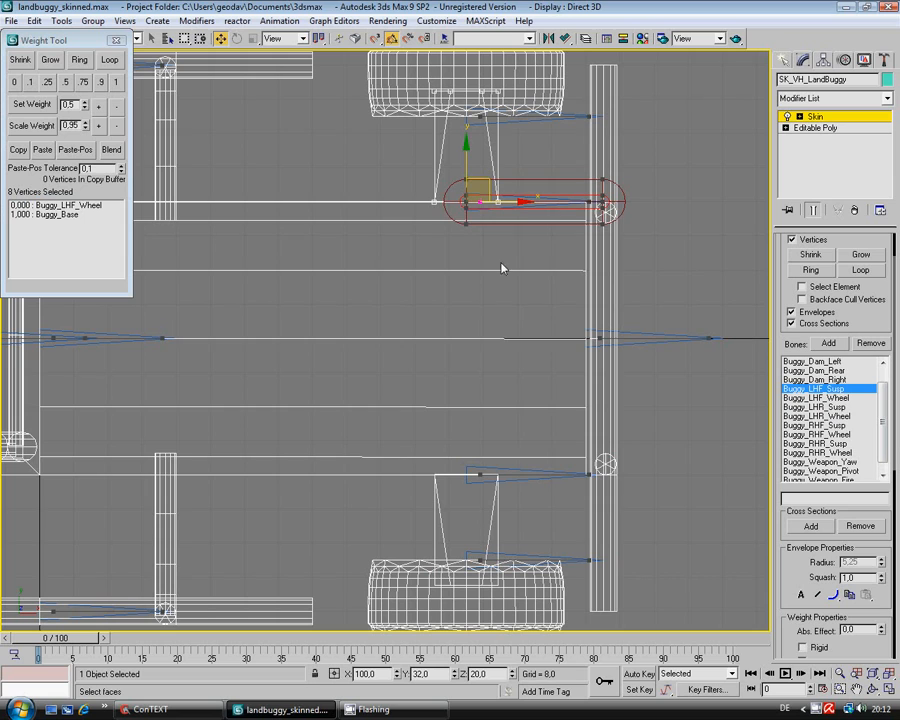
click(115, 81)
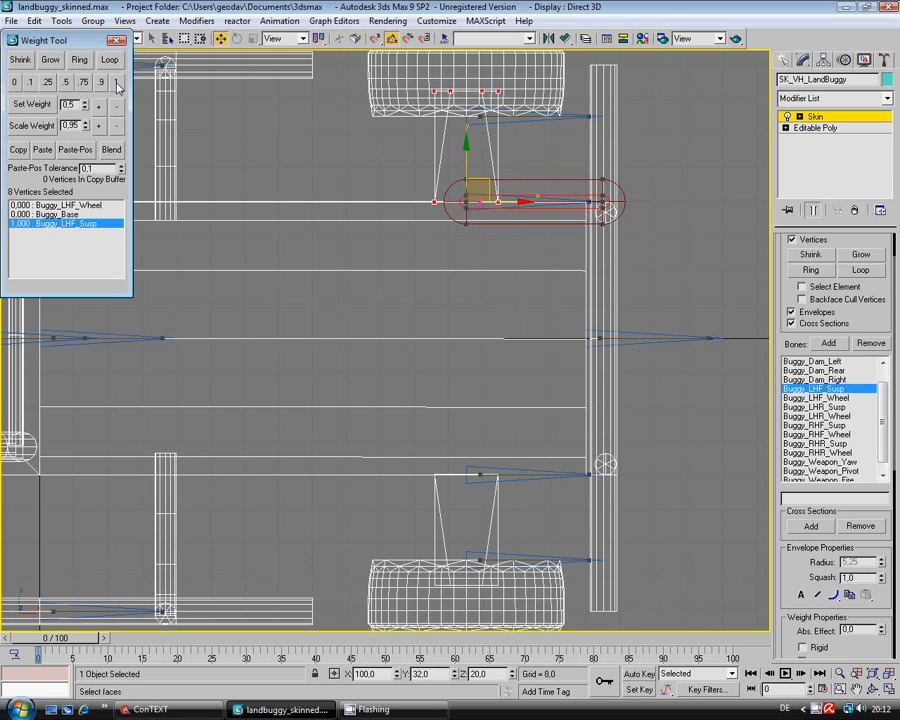
Step: Grow a vertex selection over the entire left front wheel and weight it fully (1) to the Buggy_LHF_Wheel bone
drag(318, 121, 390, 74)
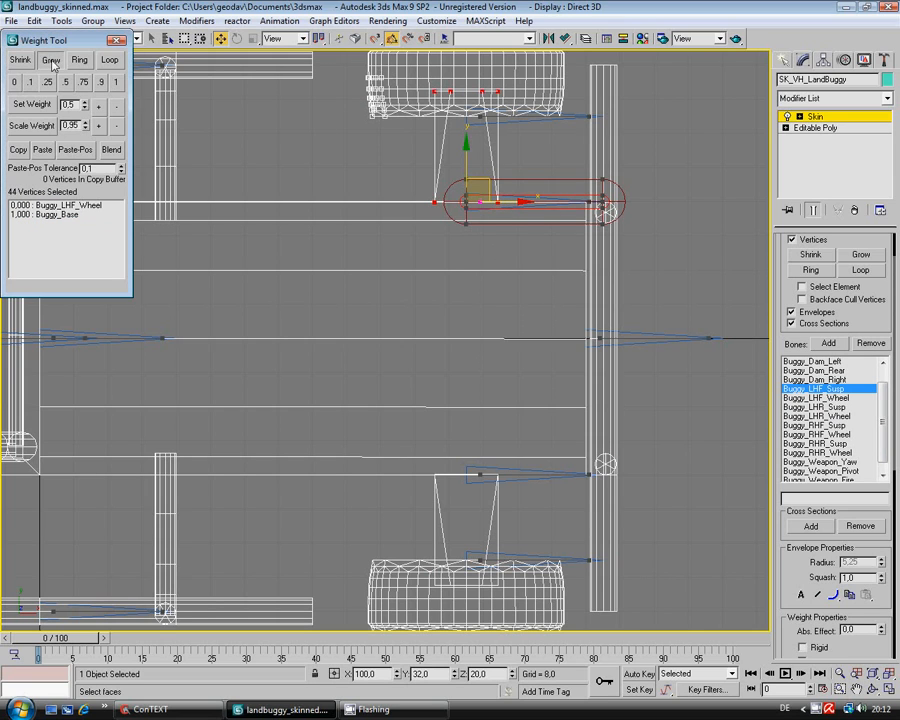
click(50, 60)
click(50, 60)
click(50, 60)
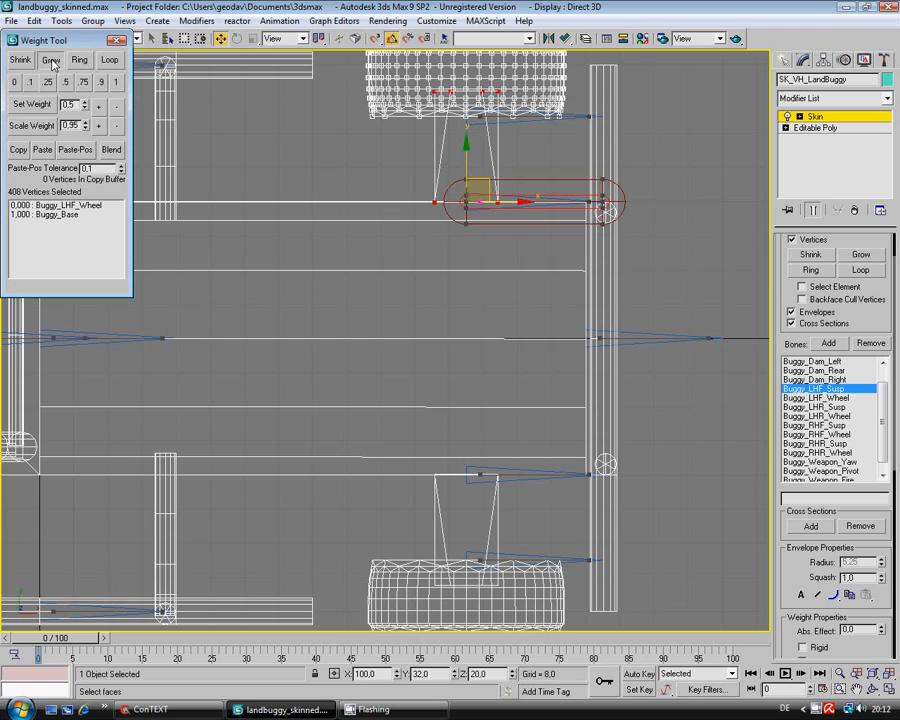
click(87, 206)
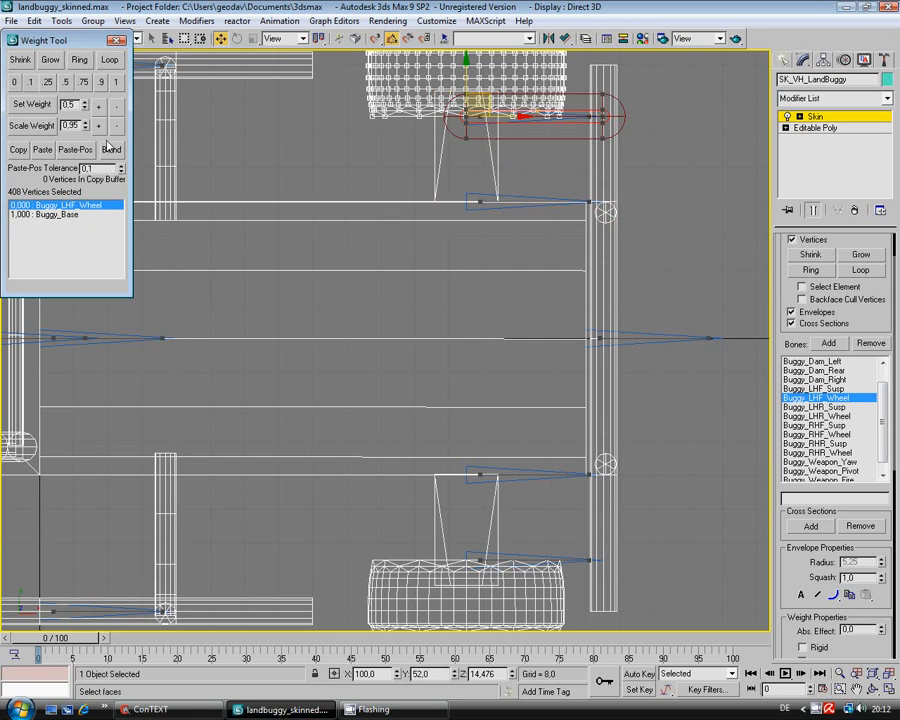
click(116, 82)
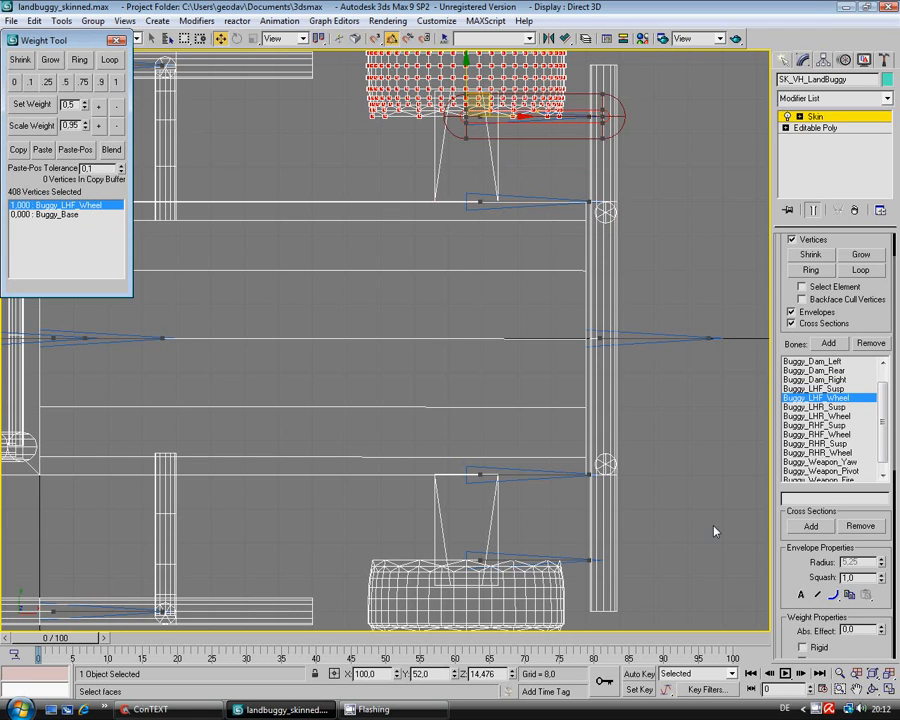
Step: Select all vertices of the roof weapon, including its mount, in the front view and assign weight 1 to the Buggy_Weapon_Yaw bone
click(888, 675)
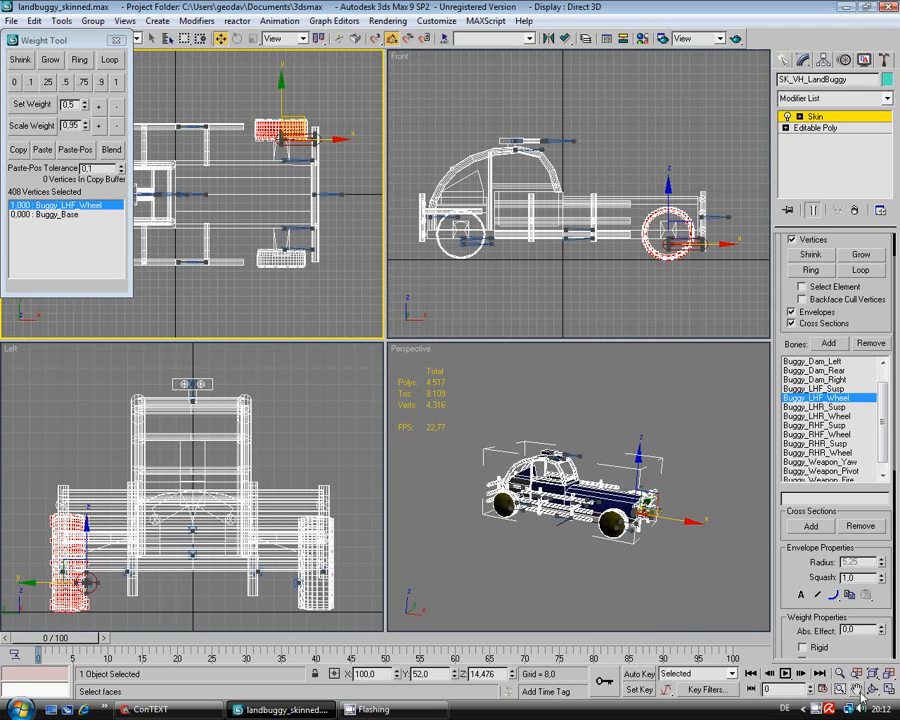
right_click(700, 330)
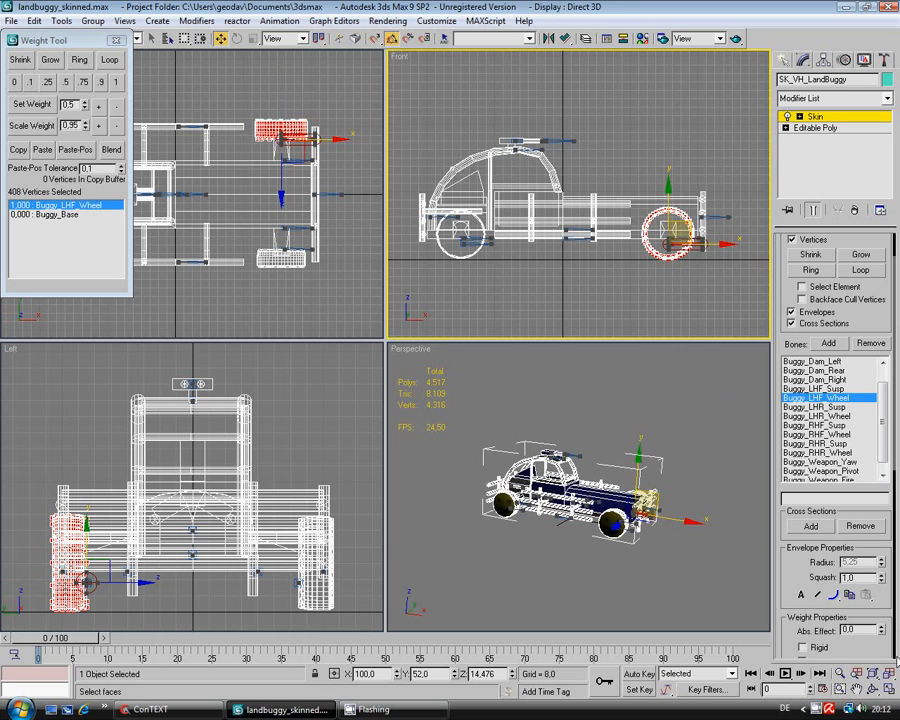
click(889, 676)
key(ctrl+w)
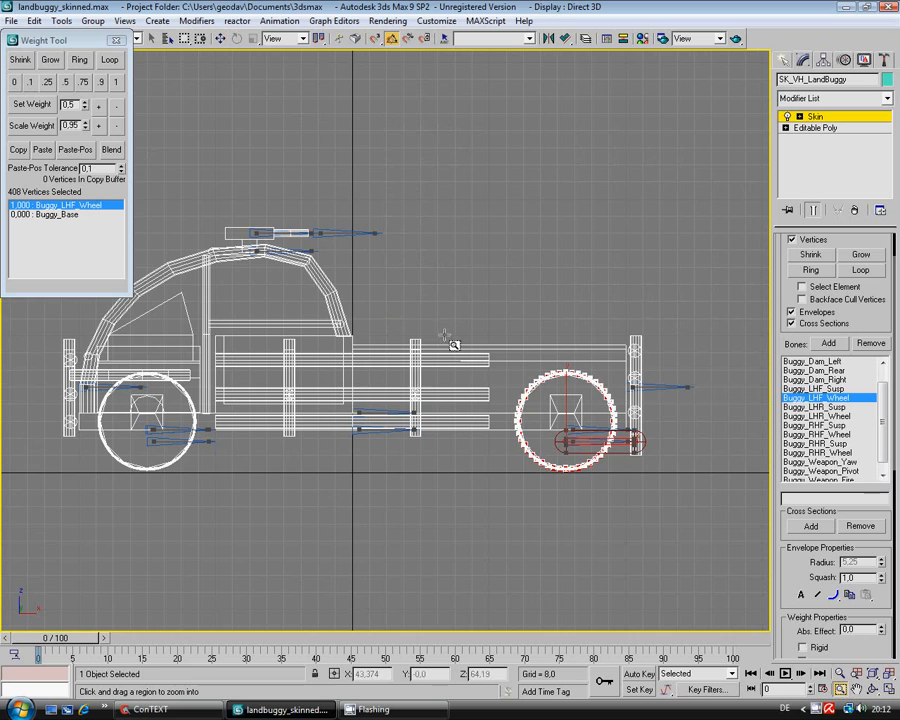
drag(168, 190, 447, 346)
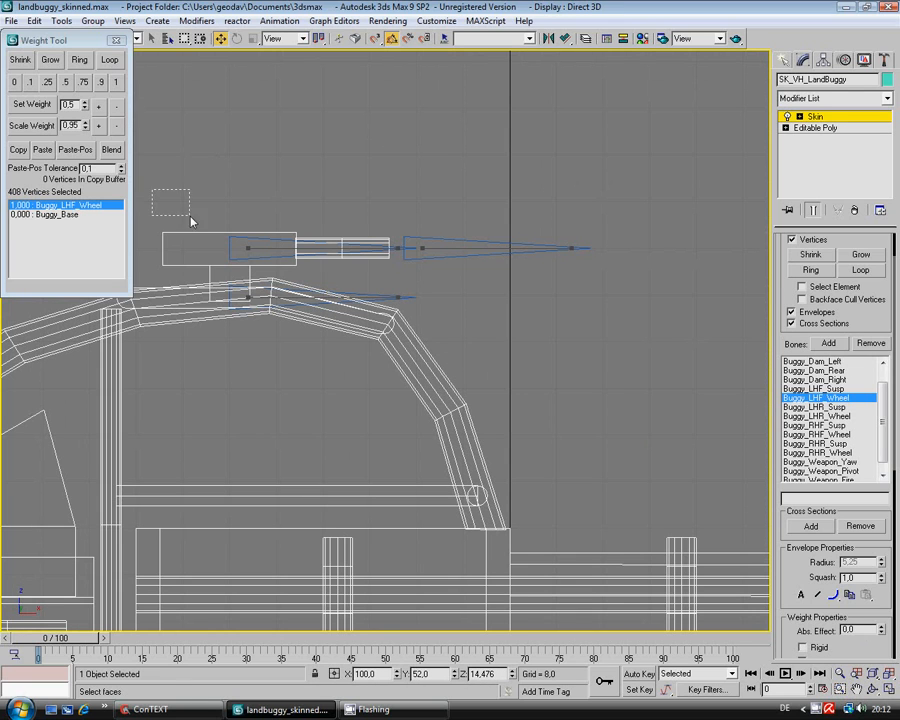
drag(445, 275, 445, 275)
click(50, 60)
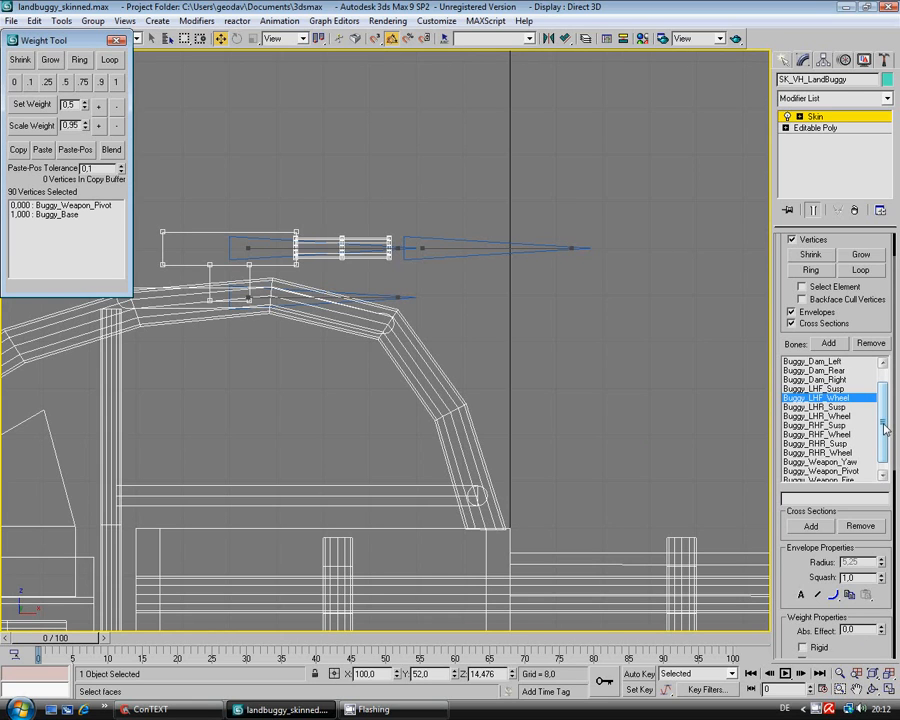
drag(883, 424, 885, 440)
click(820, 452)
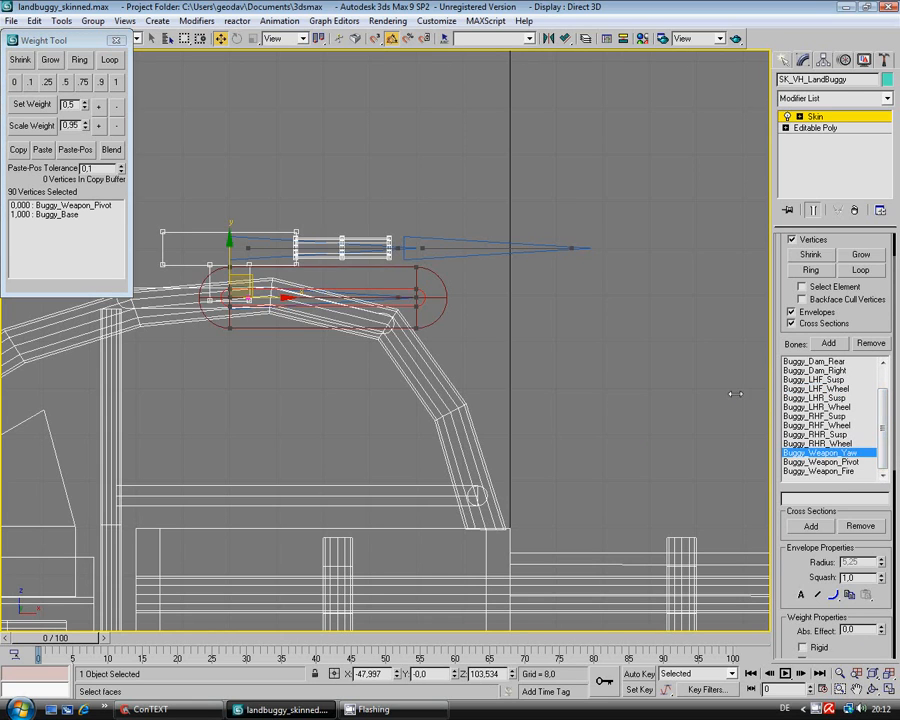
click(117, 83)
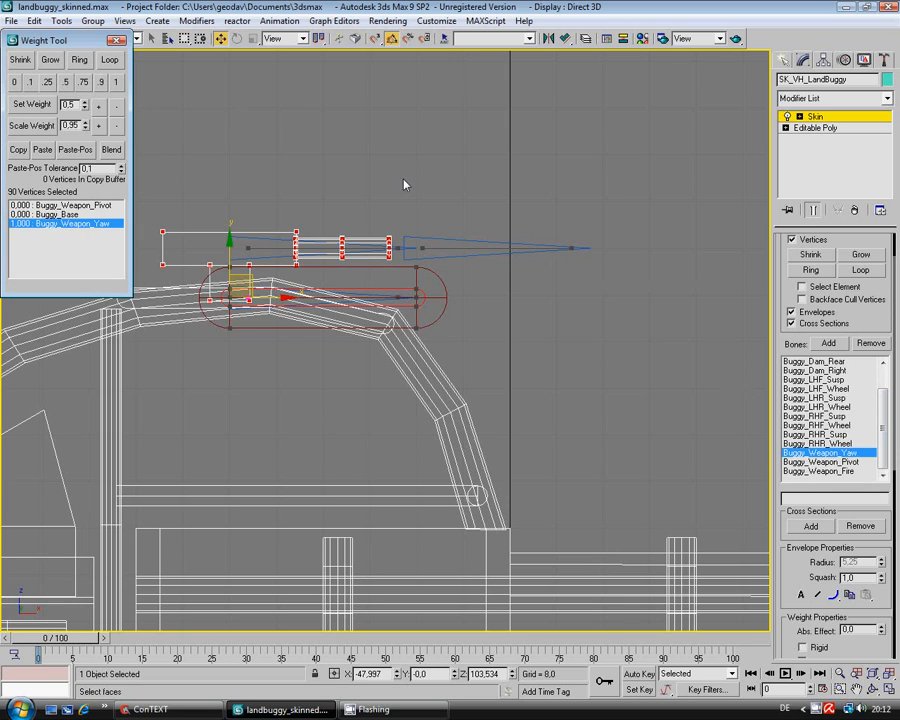
Step: Select only the weapon body and barrels above the mount and assign weight 1 to the Buggy_Weapon_Pivot bone
drag(157, 212, 412, 262)
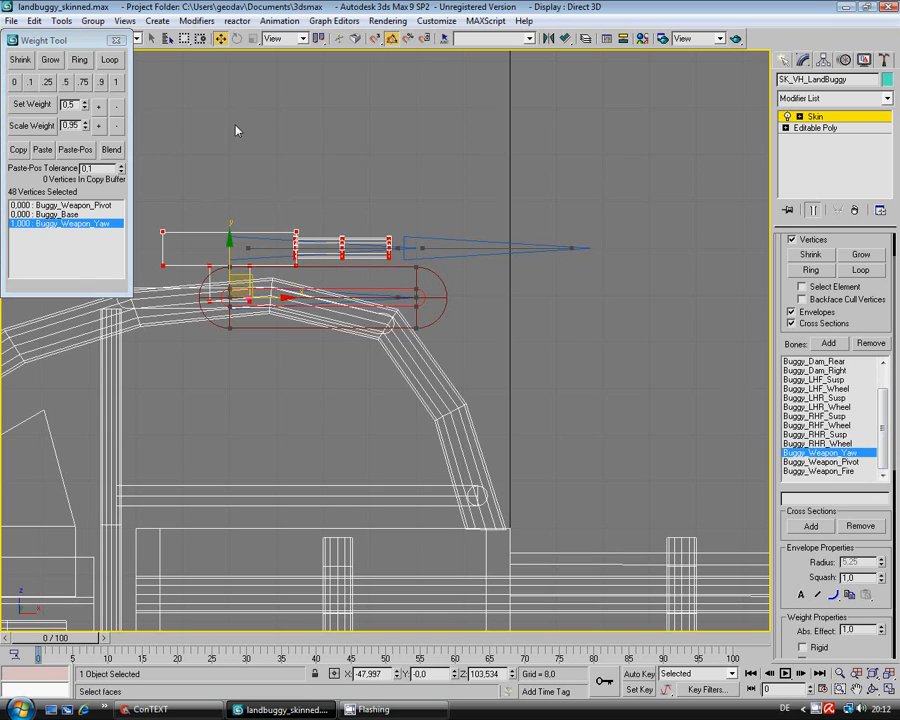
click(52, 62)
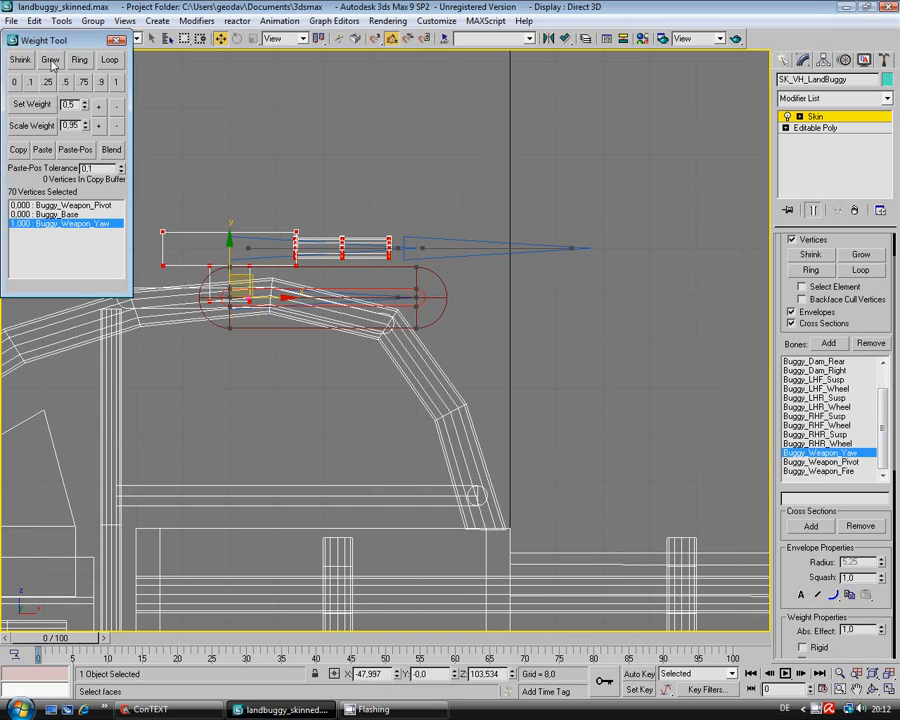
click(52, 62)
drag(156, 217, 405, 268)
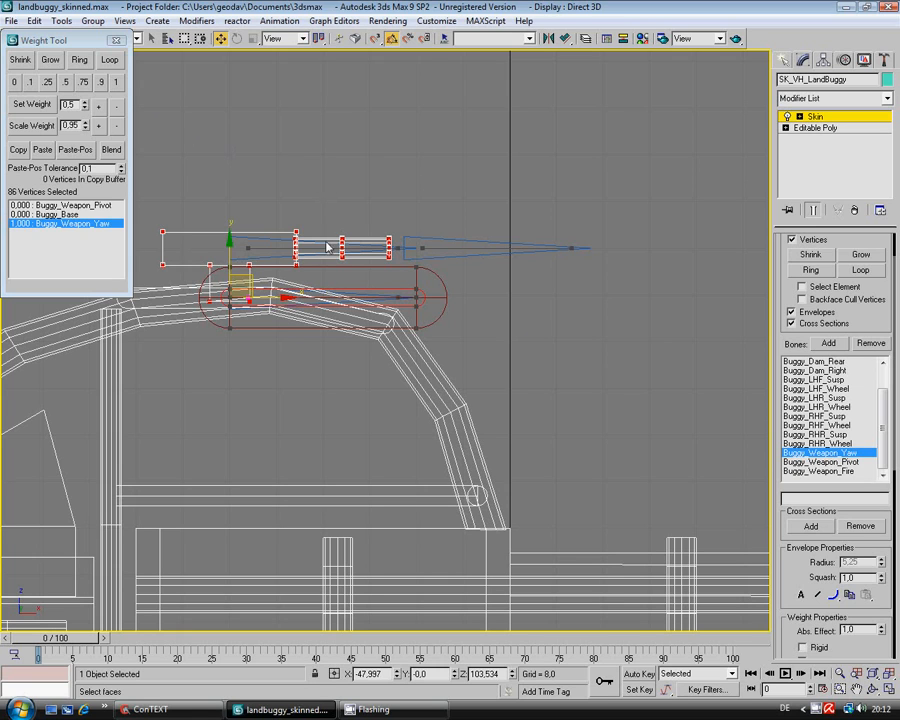
click(60, 205)
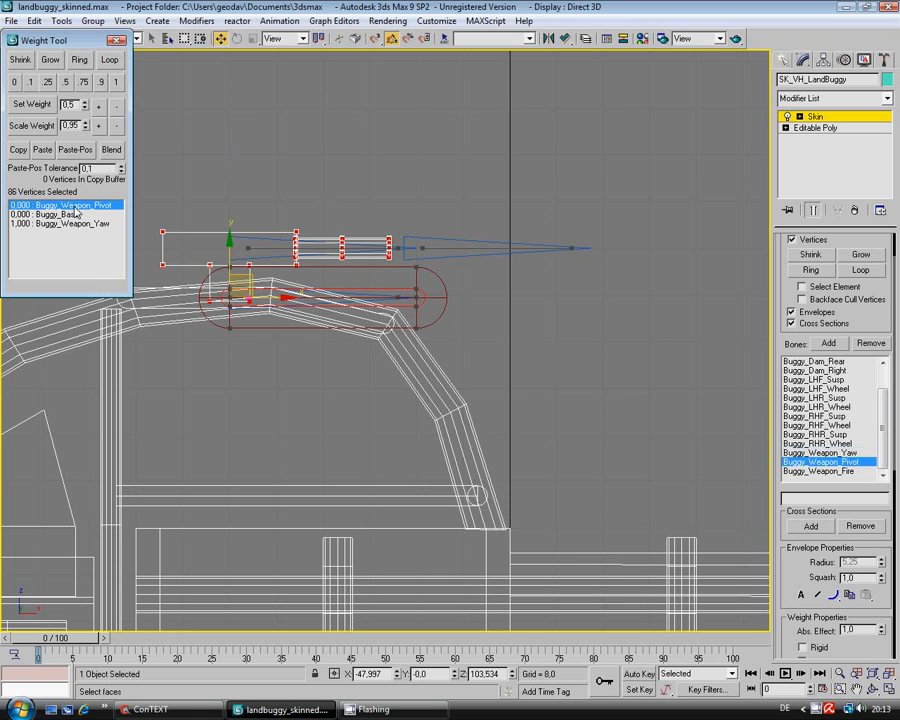
click(115, 85)
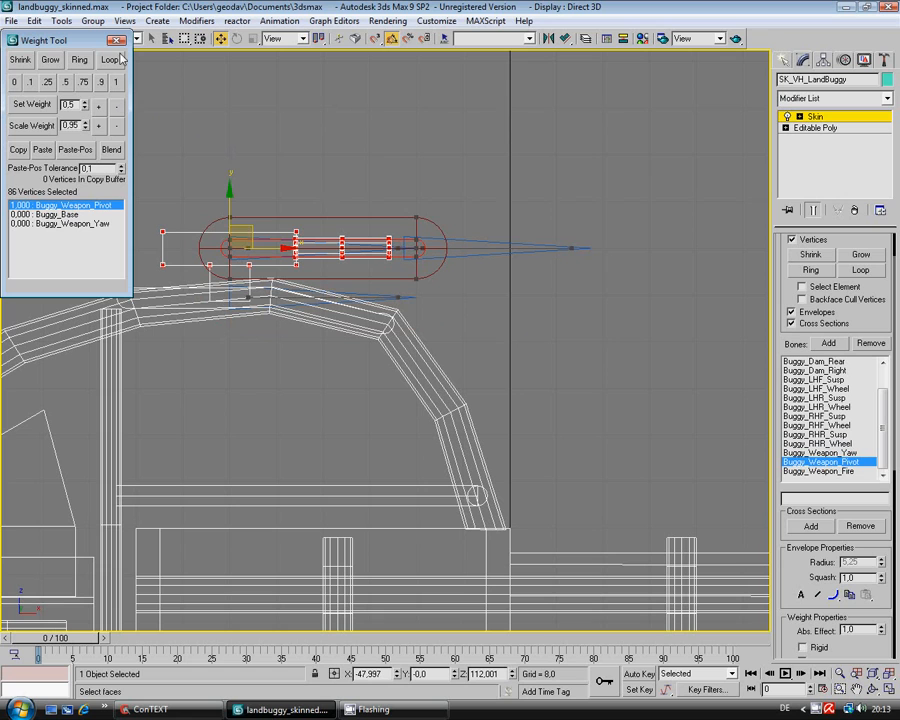
Step: Close the Weight Tool, leave Skin envelope editing and inspect the whole buggy in the perspective view
click(117, 41)
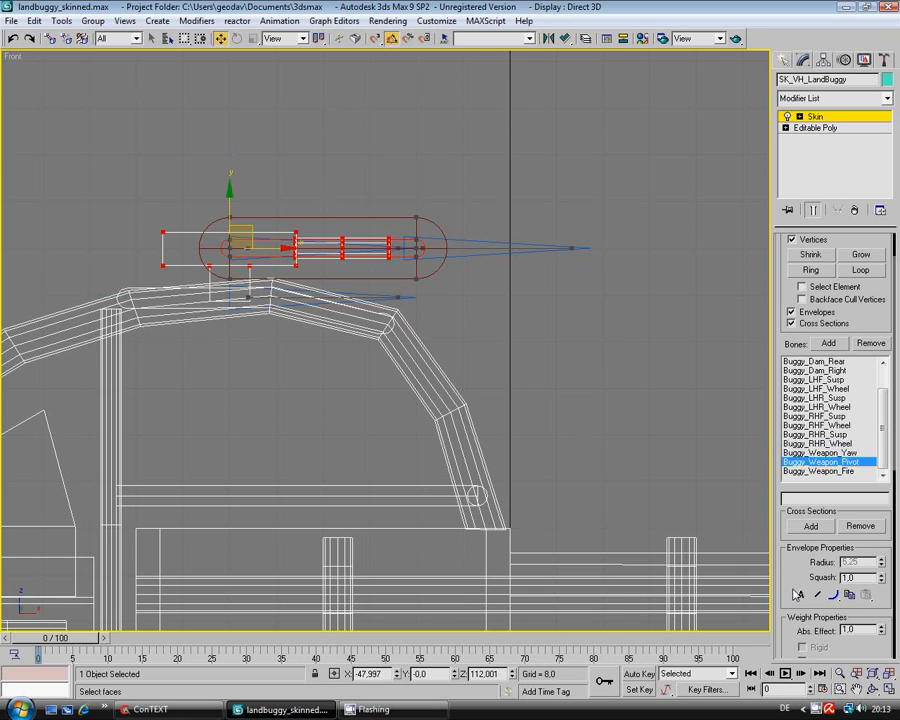
click(887, 690)
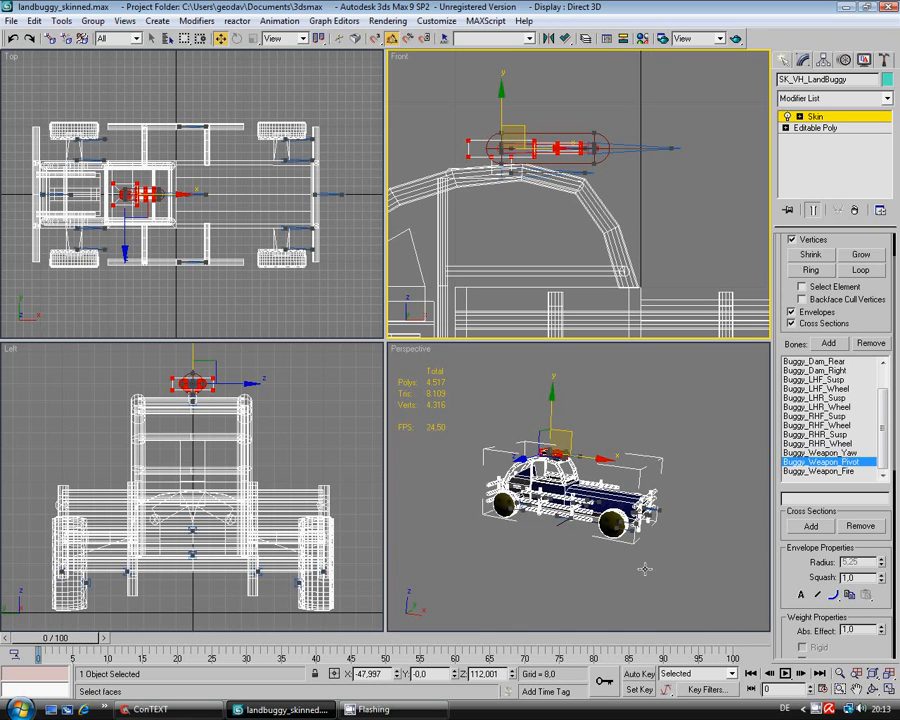
click(873, 689)
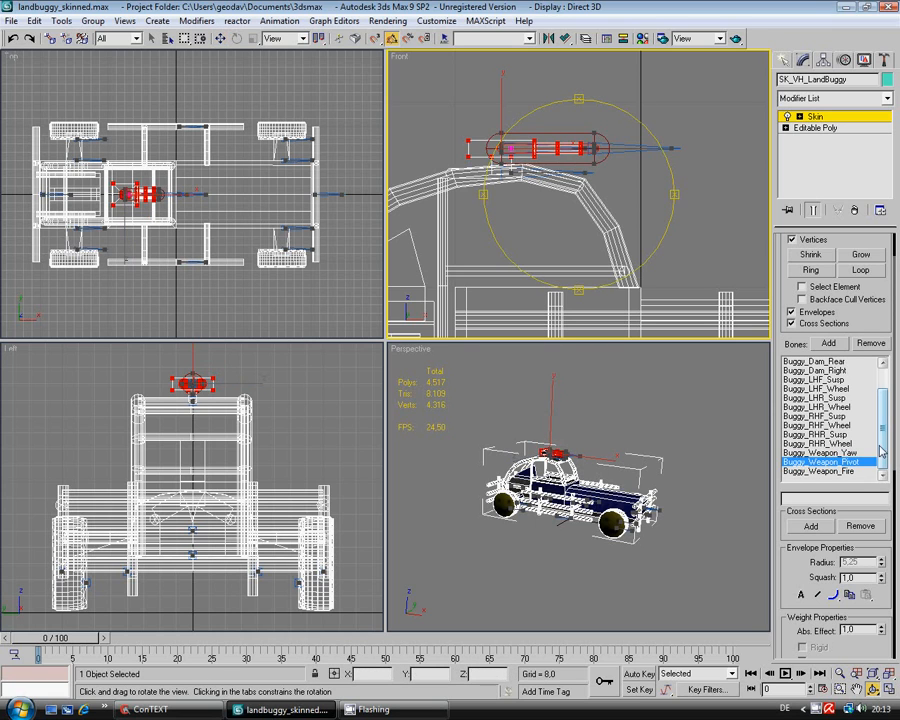
drag(880, 444, 885, 380)
click(826, 117)
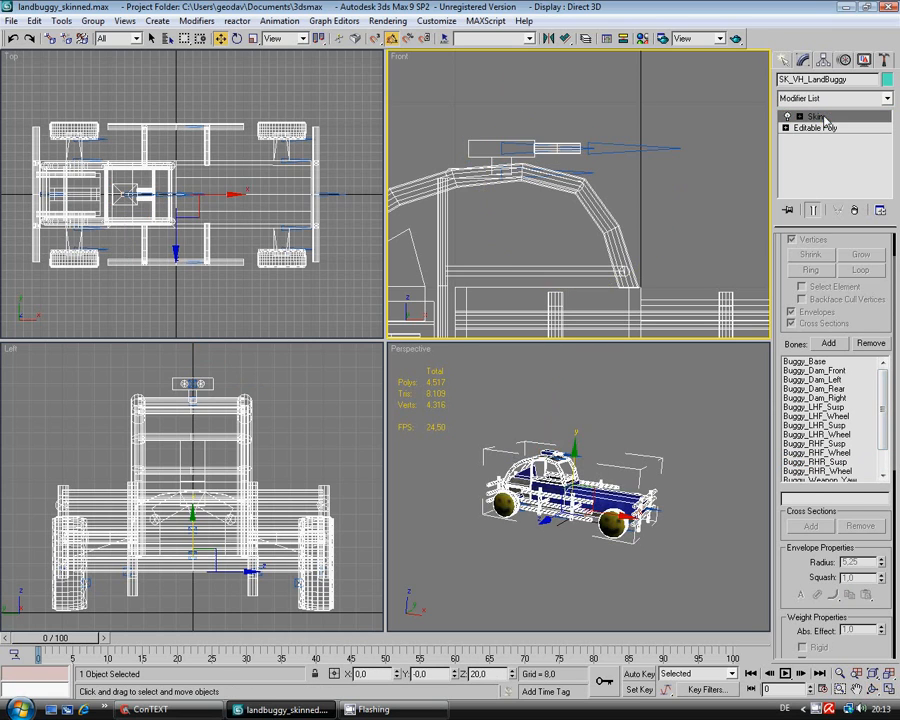
key(ctrl+r)
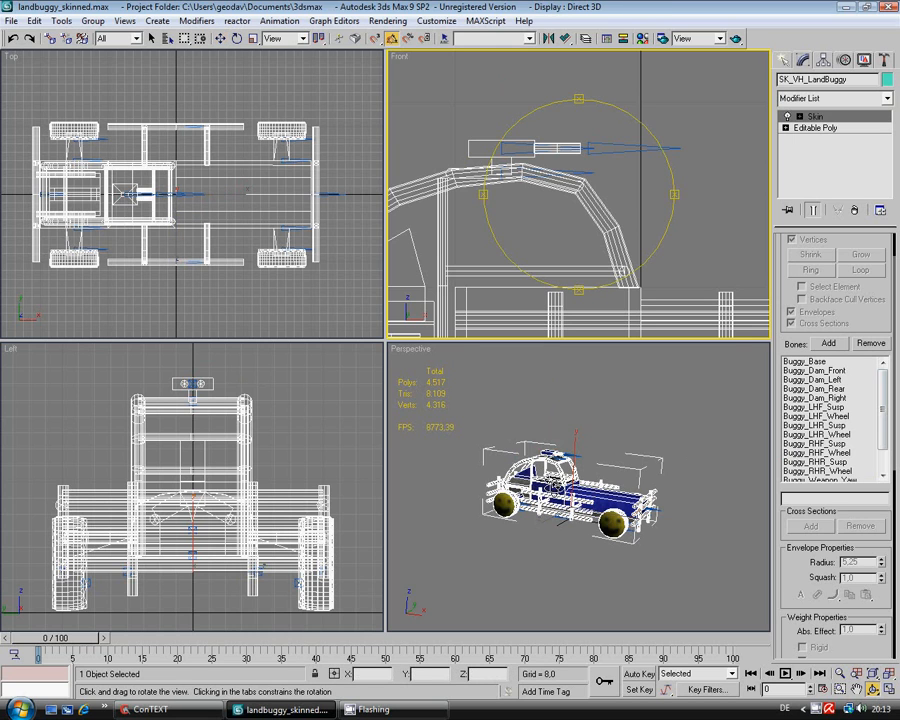
drag(546, 481, 566, 485)
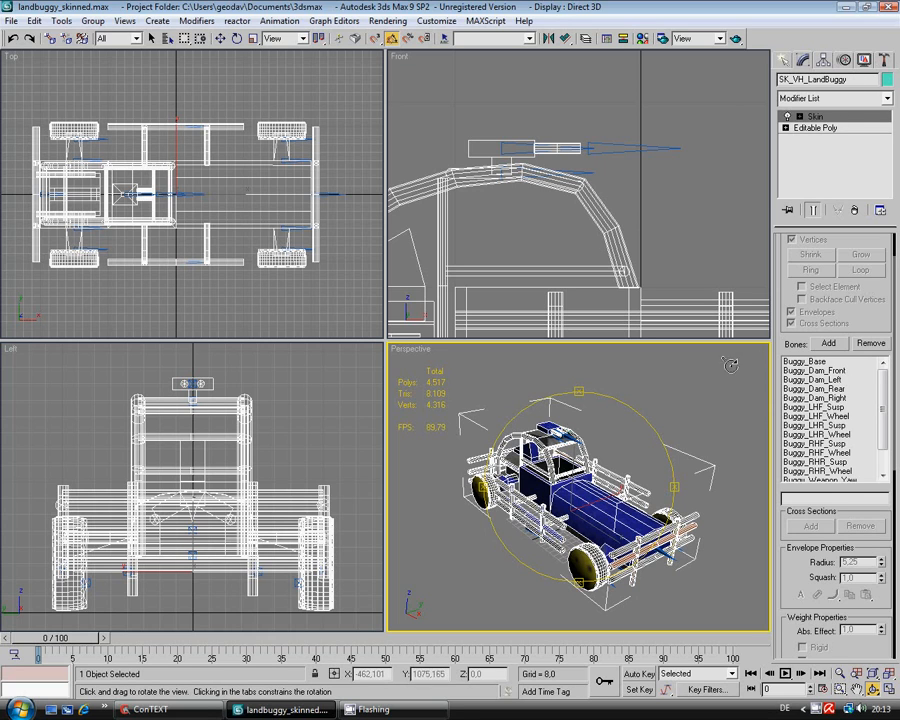
click(889, 674)
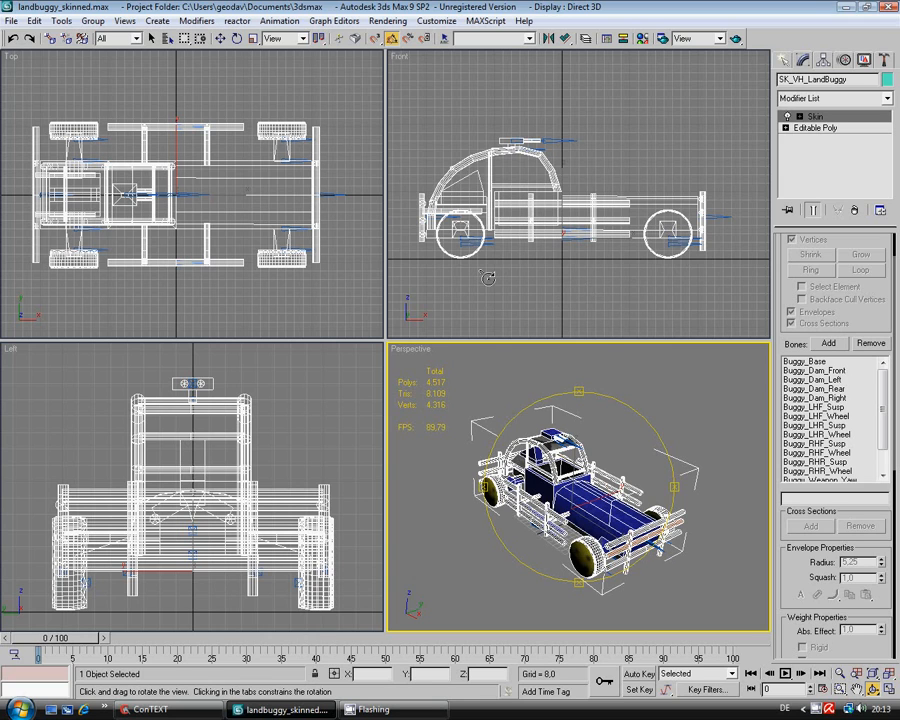
Step: Select the four wheel bones (LHF, LHR, RHF and RHR) by name and move them straight down to test the wheel skinning
click(167, 38)
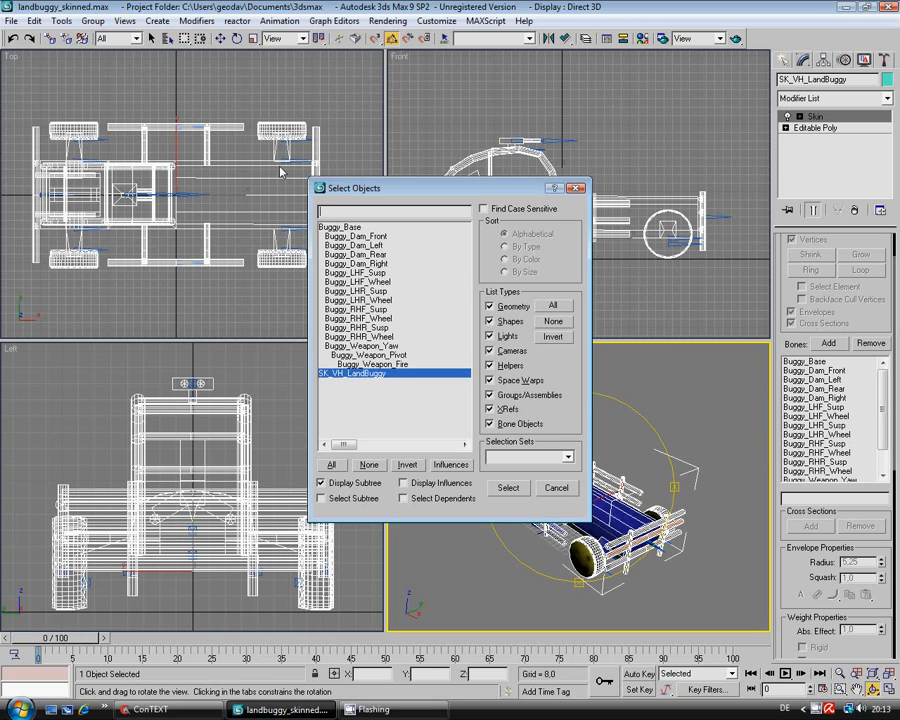
click(360, 318)
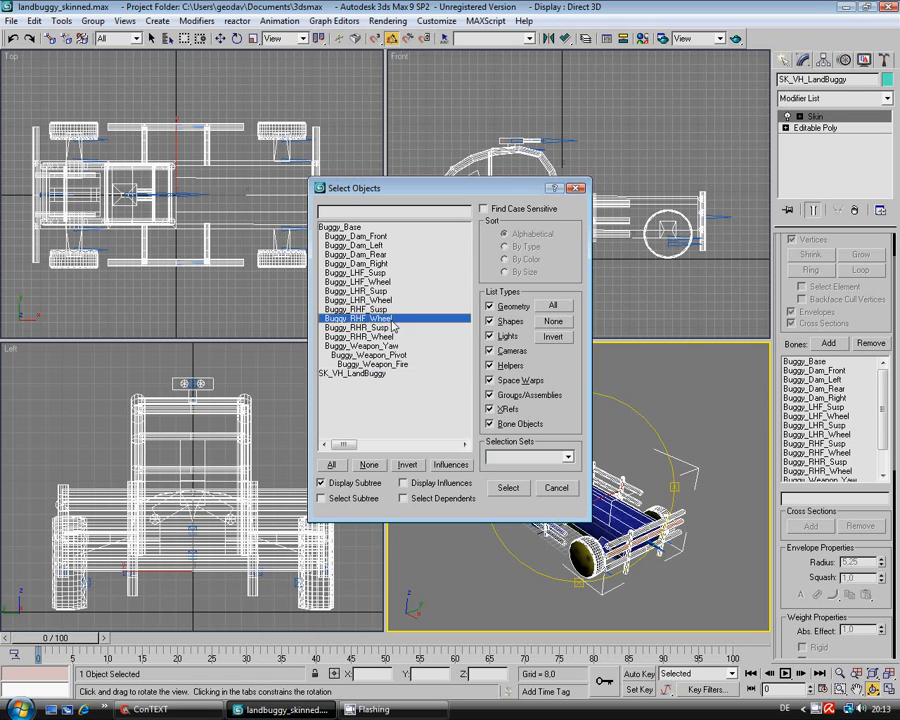
ctrl+click(386, 300)
ctrl+click(389, 282)
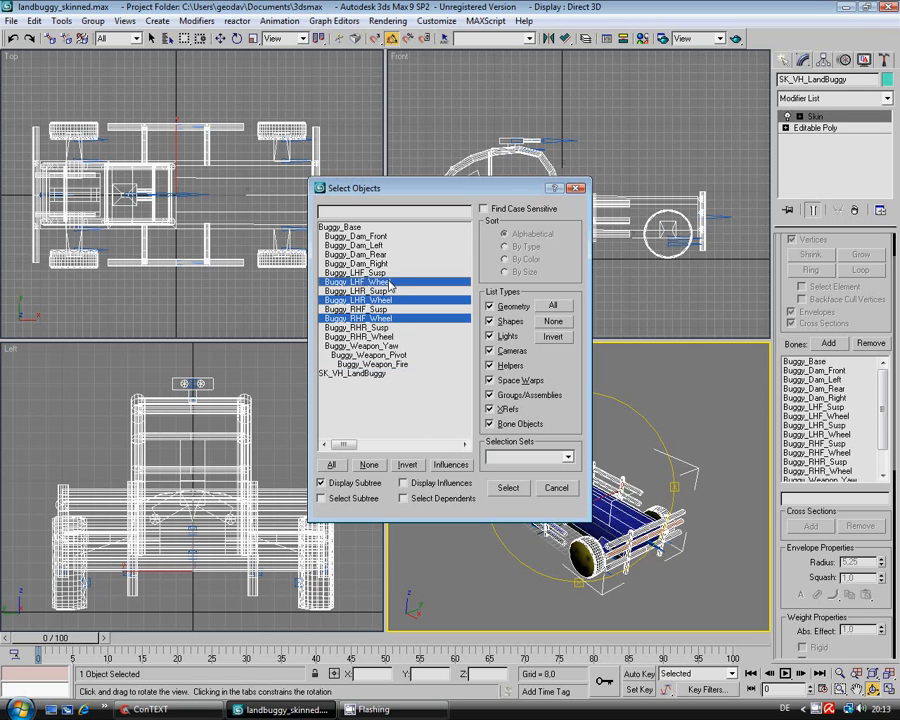
ctrl+click(390, 337)
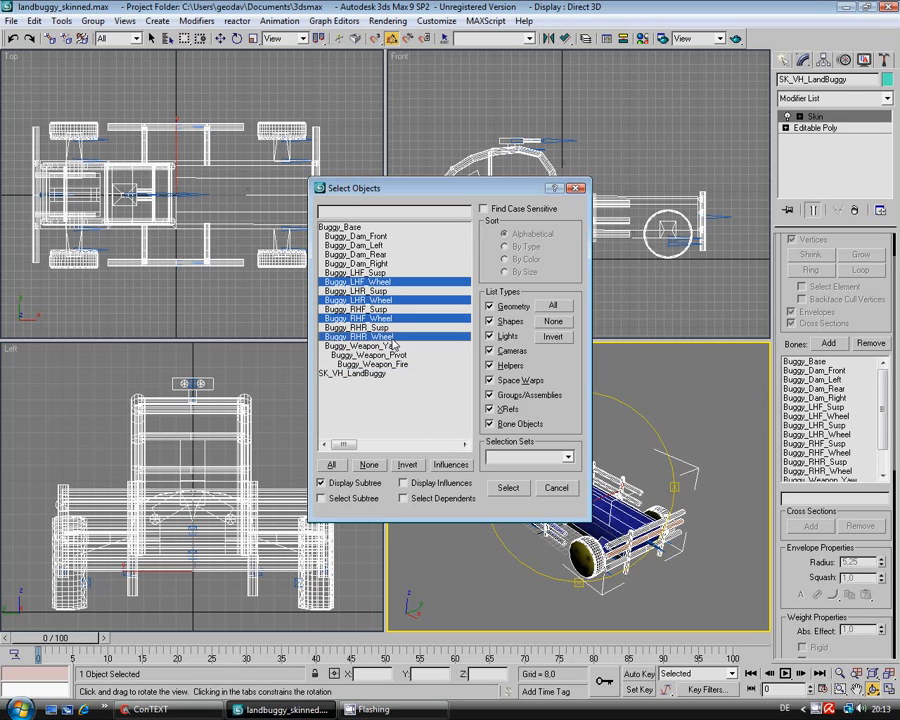
click(508, 487)
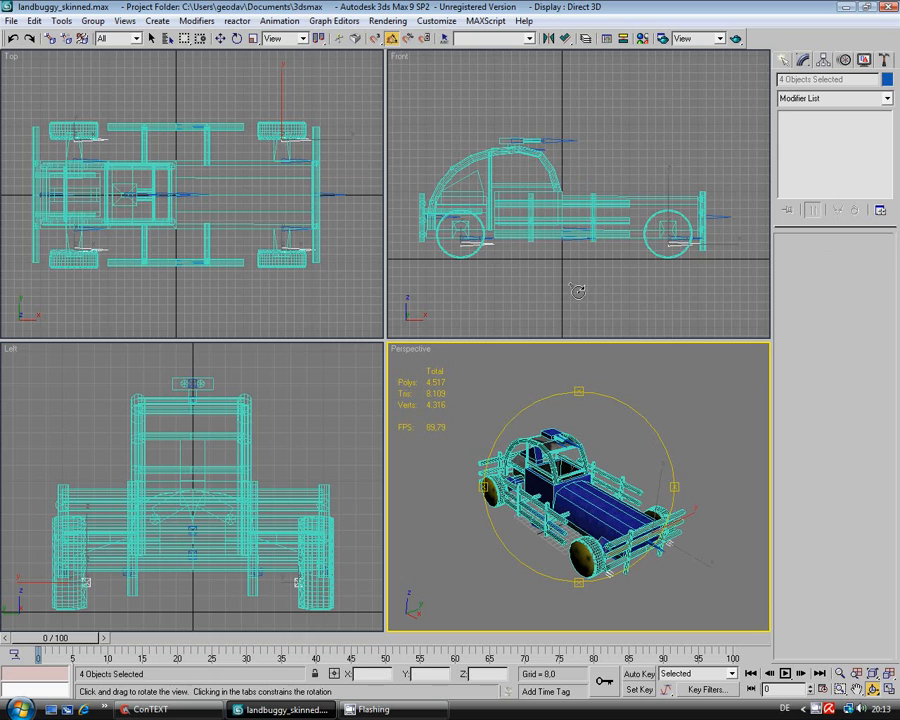
click(220, 38)
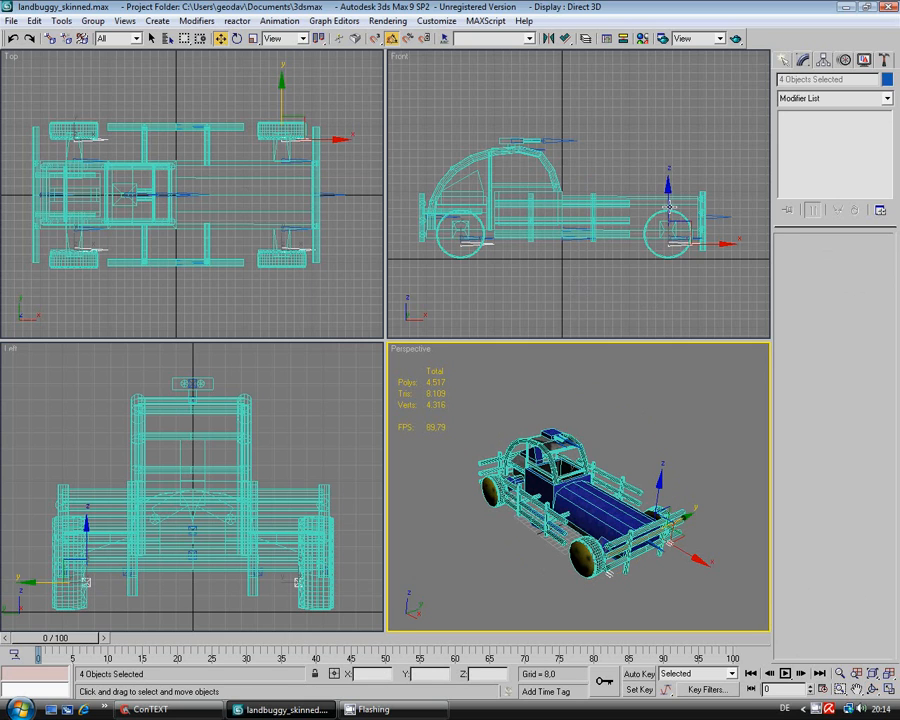
drag(669, 207, 665, 210)
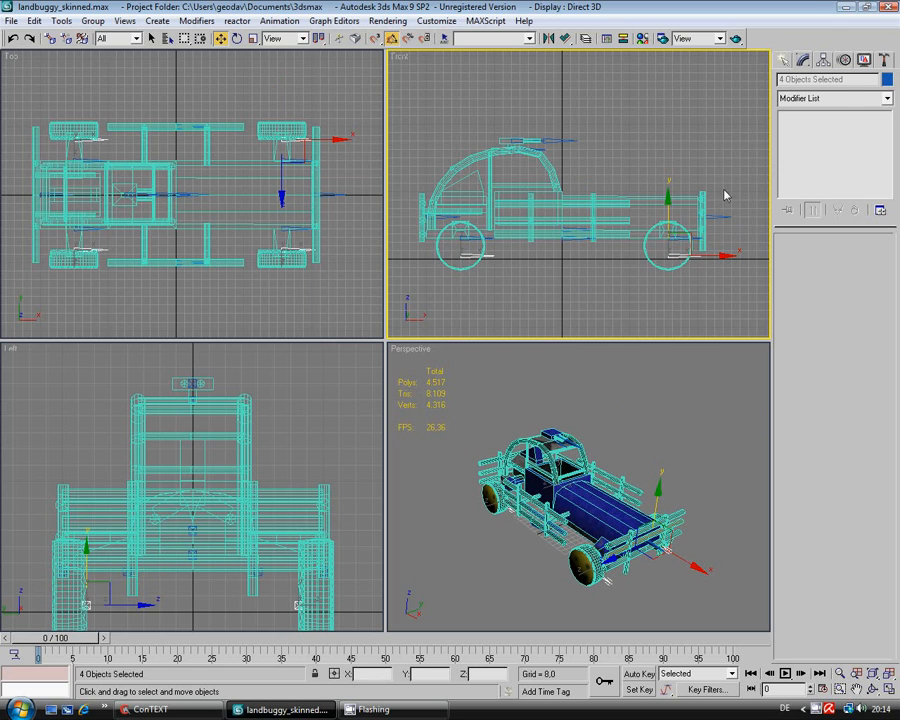
Step: Show the ActorX export utility and its mesh-saving options, and inspect the skinned buggy from several angles in the perspective view
click(885, 60)
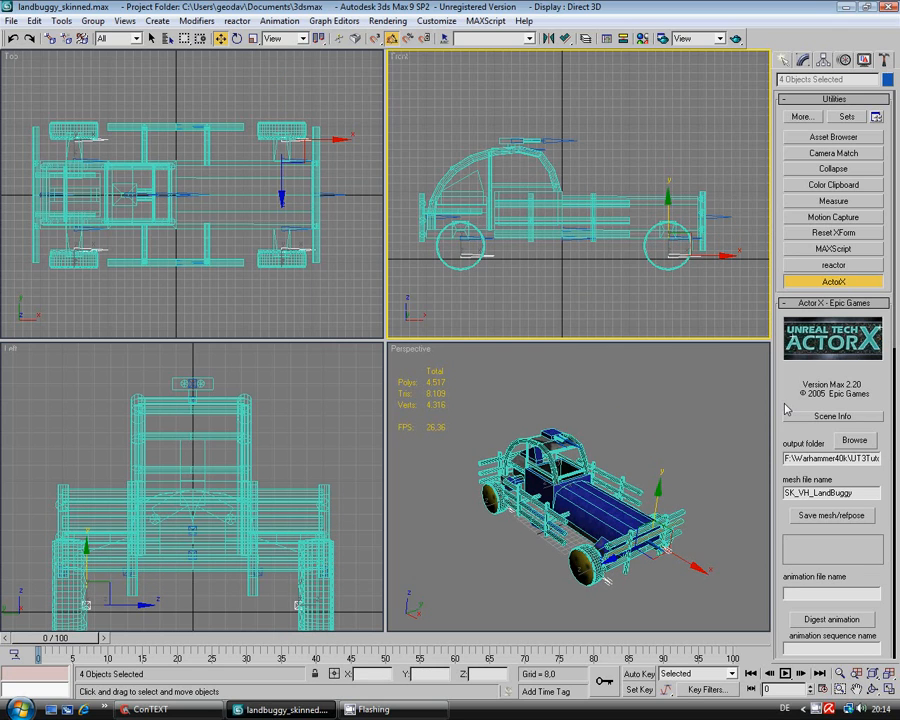
click(872, 689)
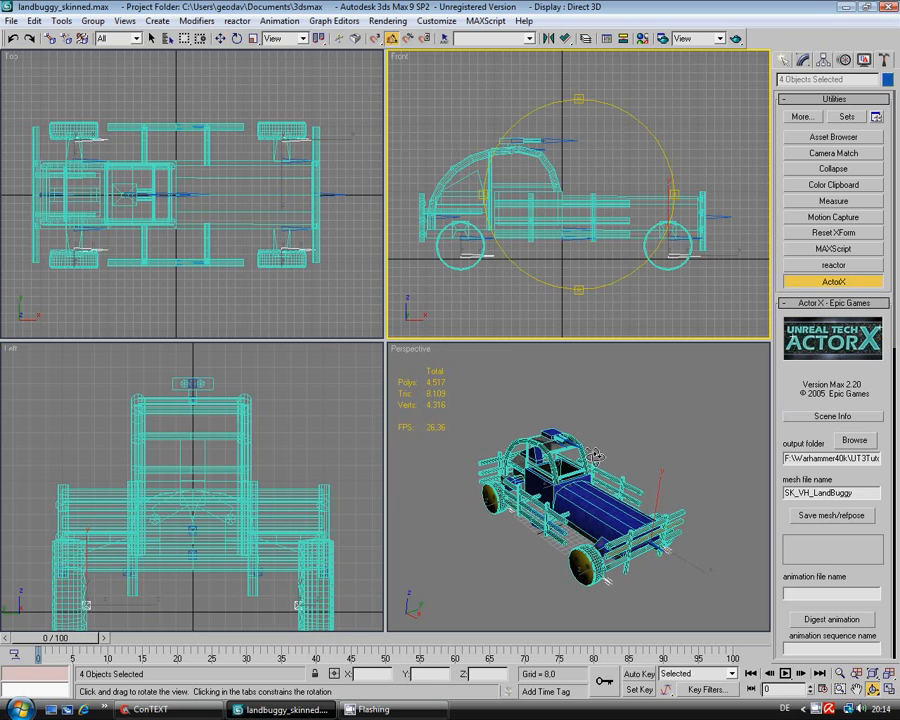
click(590, 484)
drag(590, 484, 640, 480)
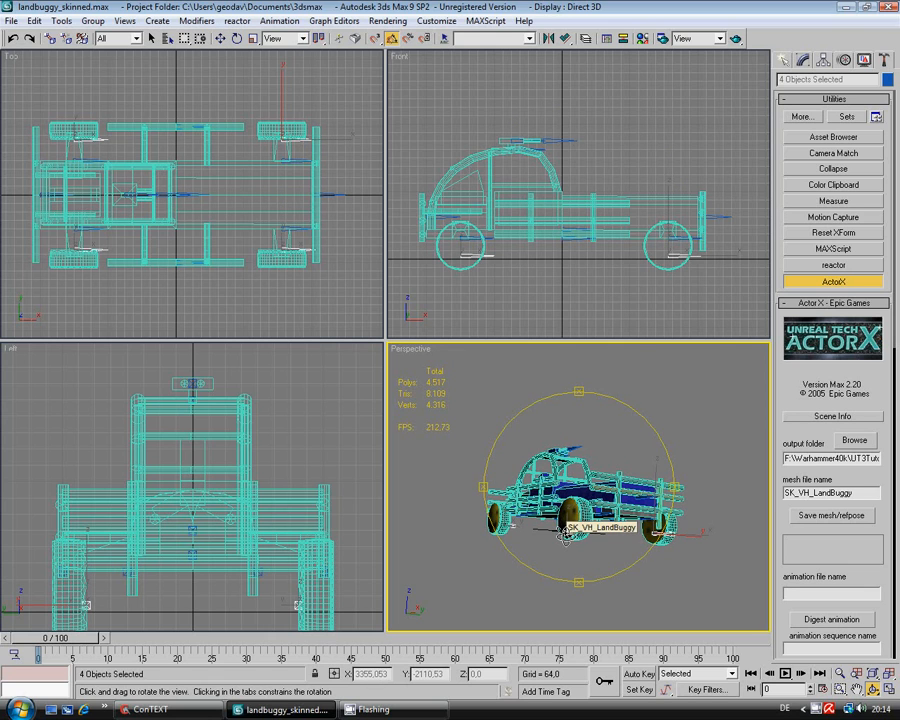
drag(565, 535, 621, 481)
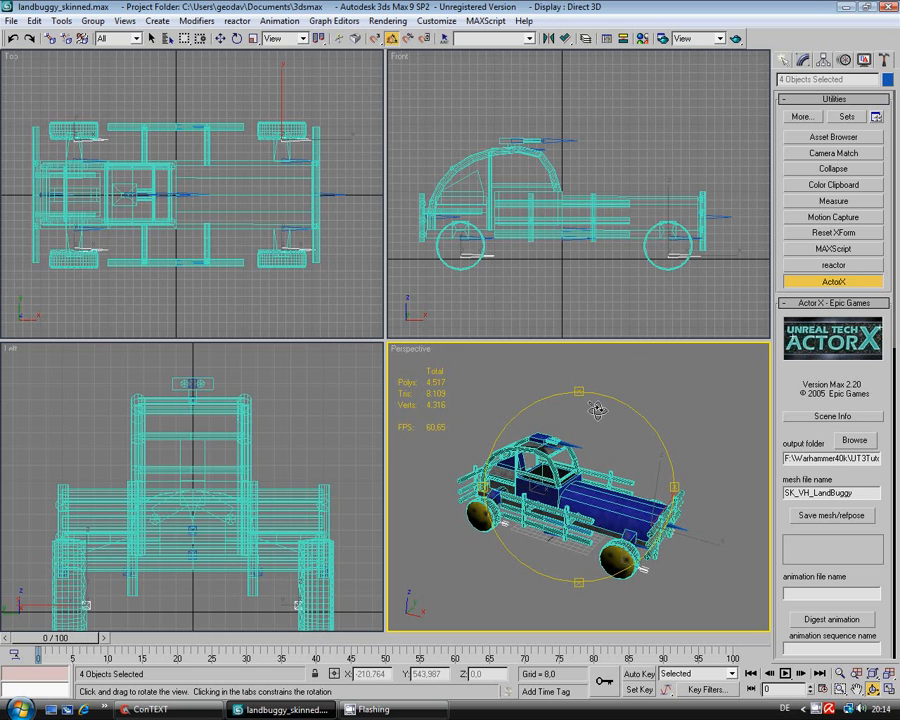
drag(582, 426, 579, 512)
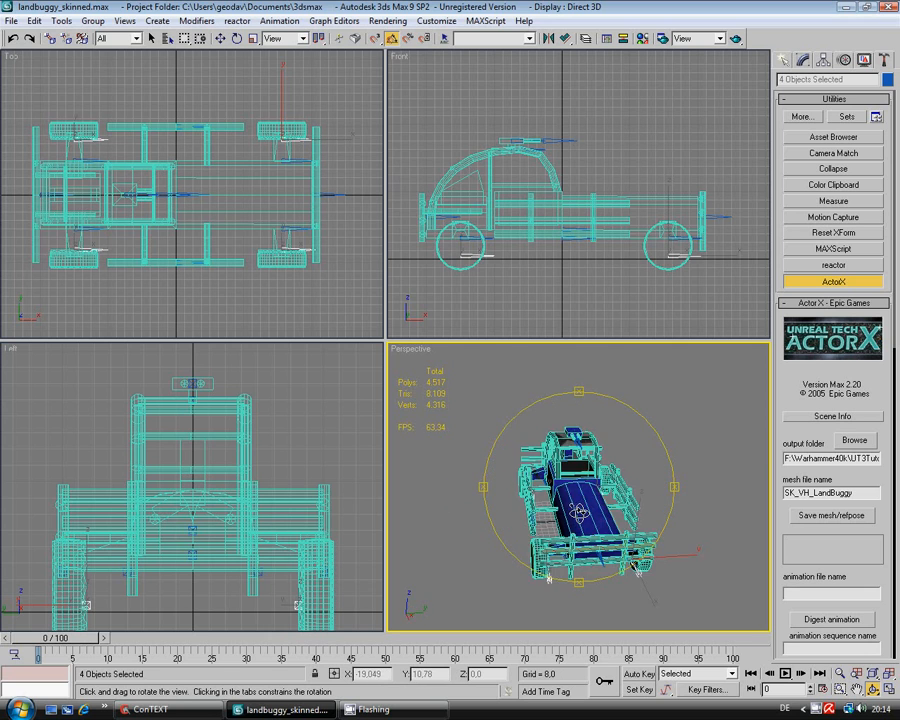
drag(548, 578, 679, 423)
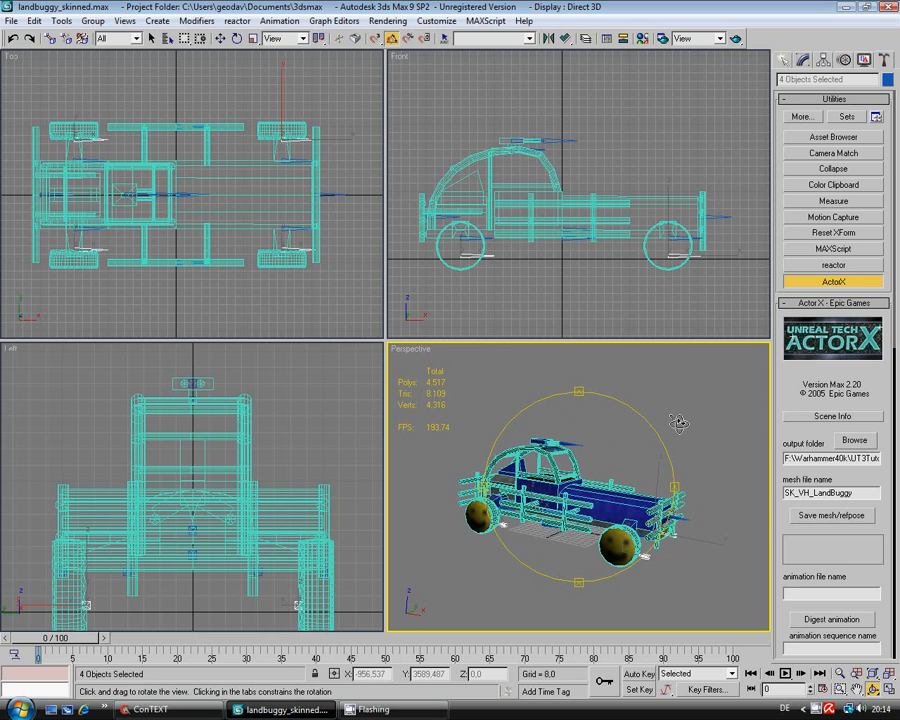
drag(610, 462, 594, 454)
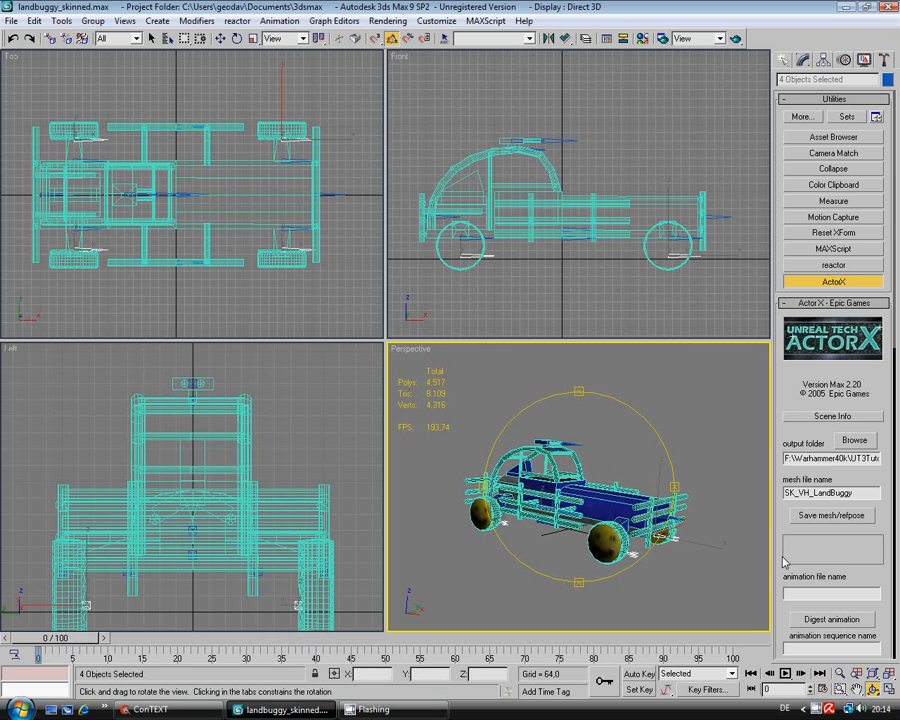
scroll(785, 540, down, 5)
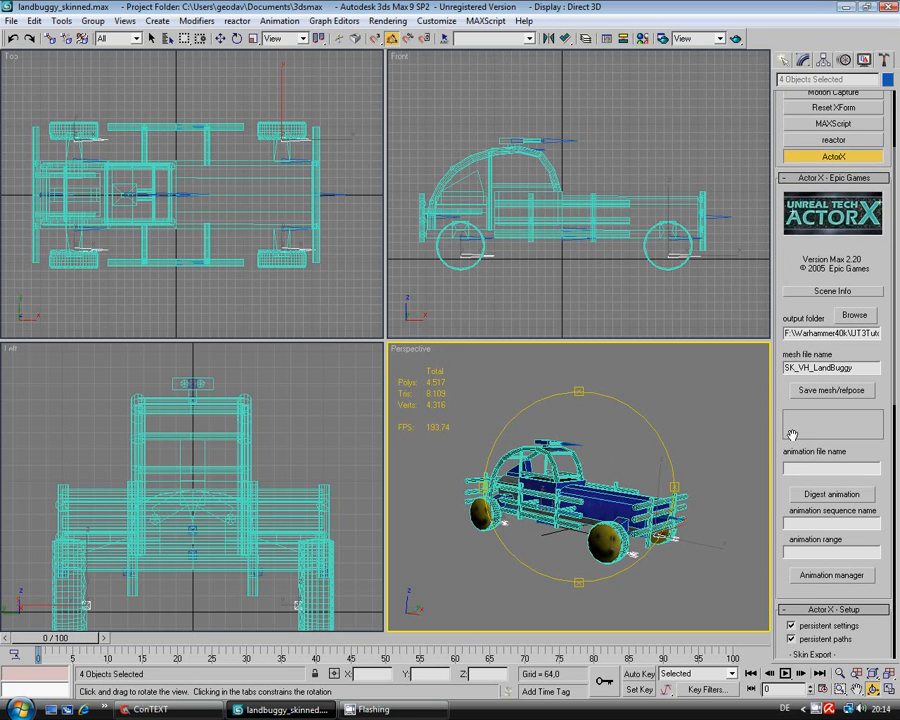
right_click(814, 708)
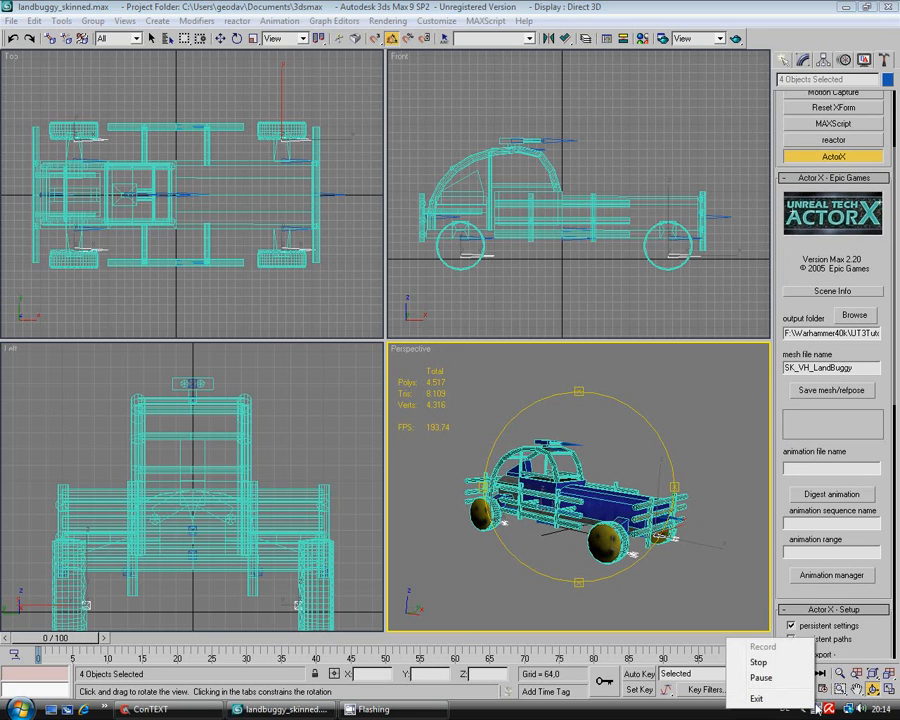